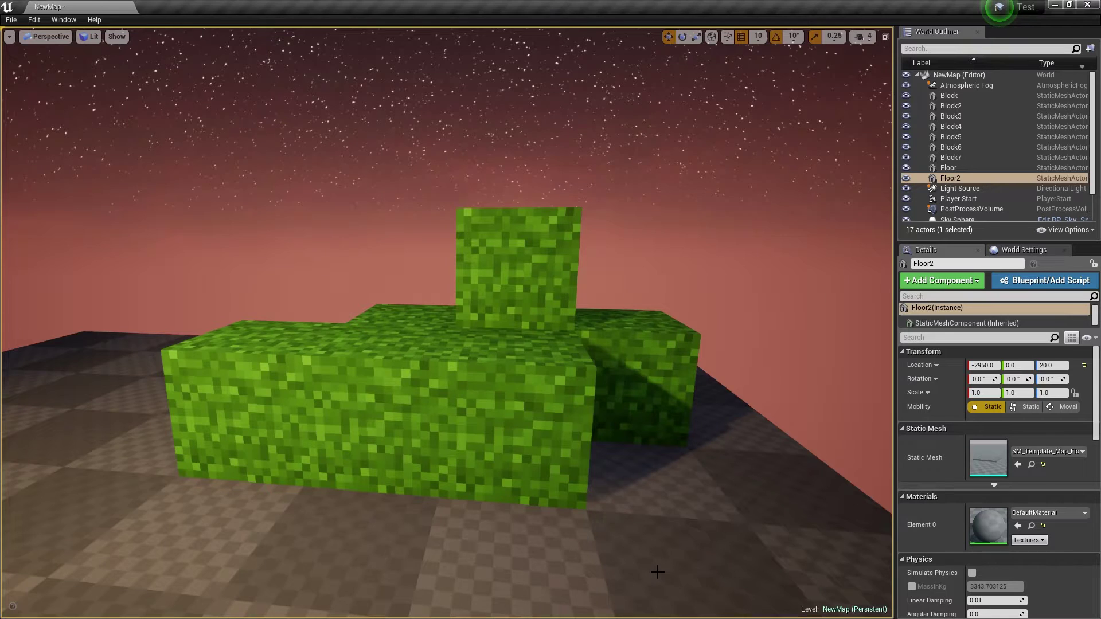
# Switch to 3ds Max and convert the Block cube to an Editable Poly
pyautogui.press('super')
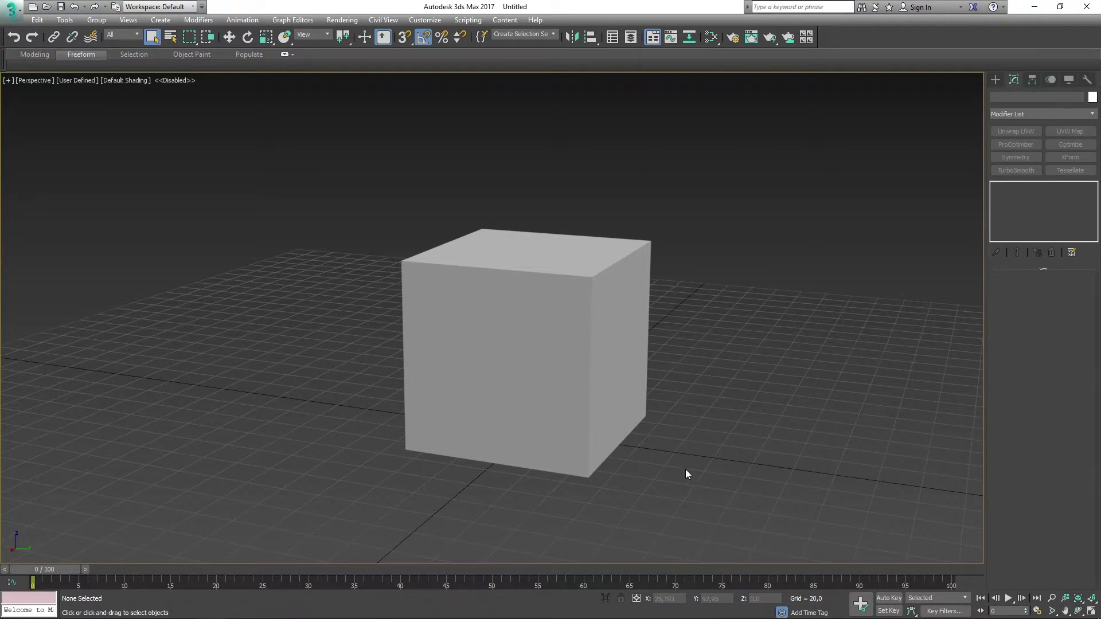
pyautogui.click(550, 346)
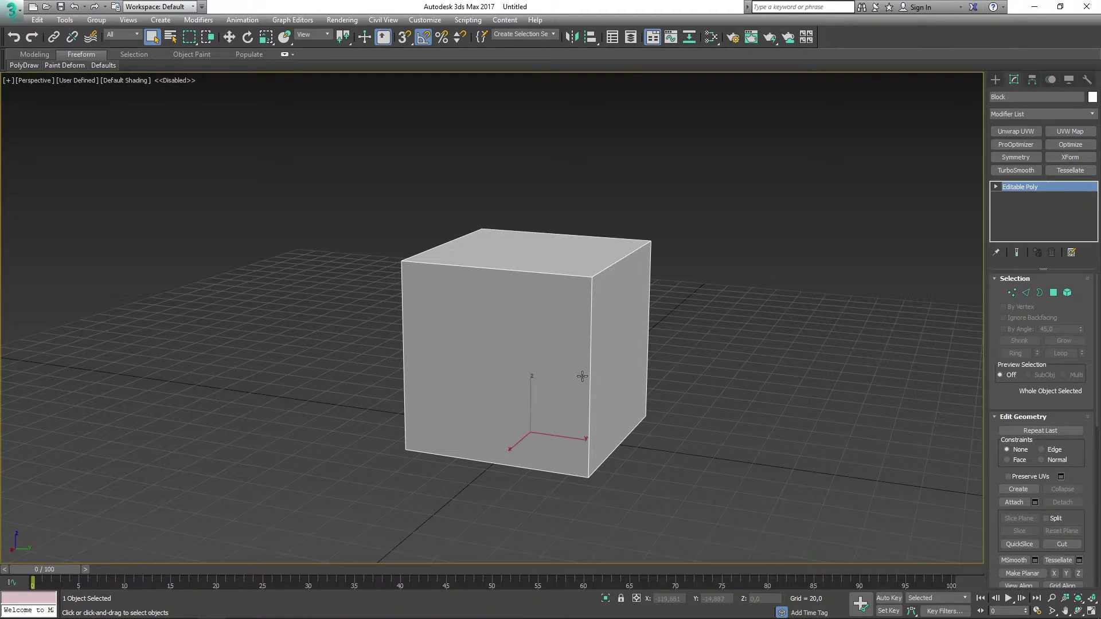
pyautogui.rightClick(575, 353)
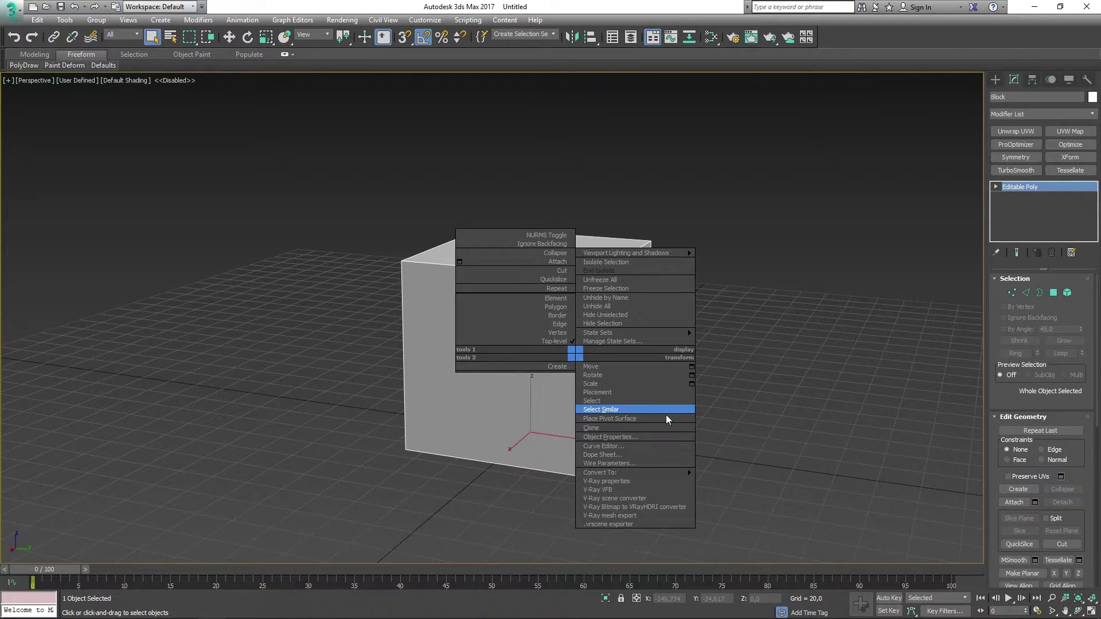
pyautogui.moveTo(695, 473)
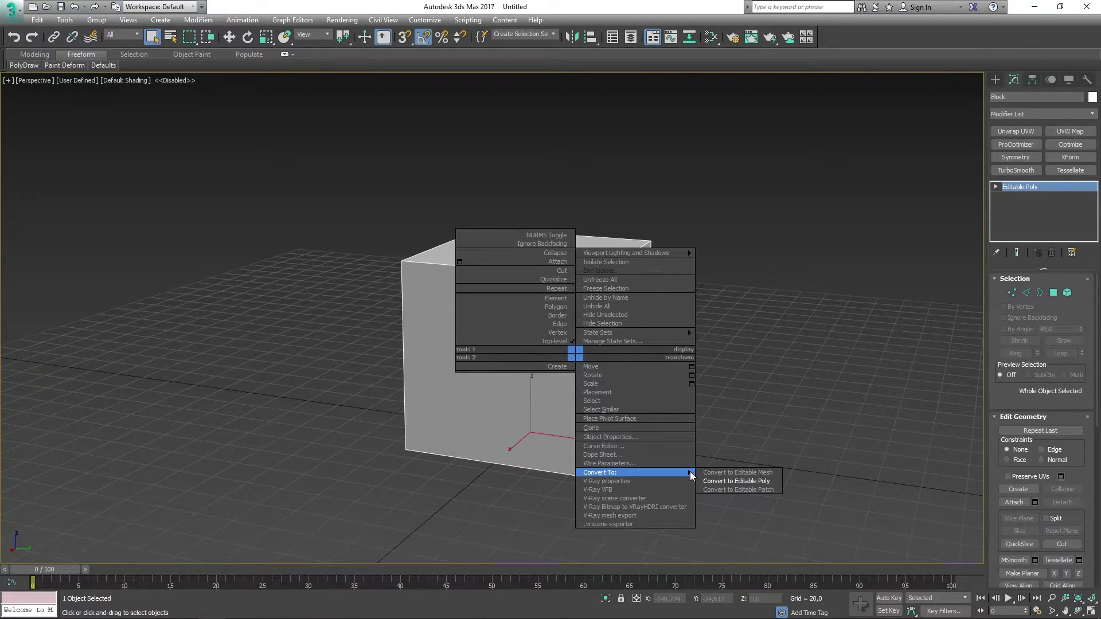
pyautogui.click(731, 481)
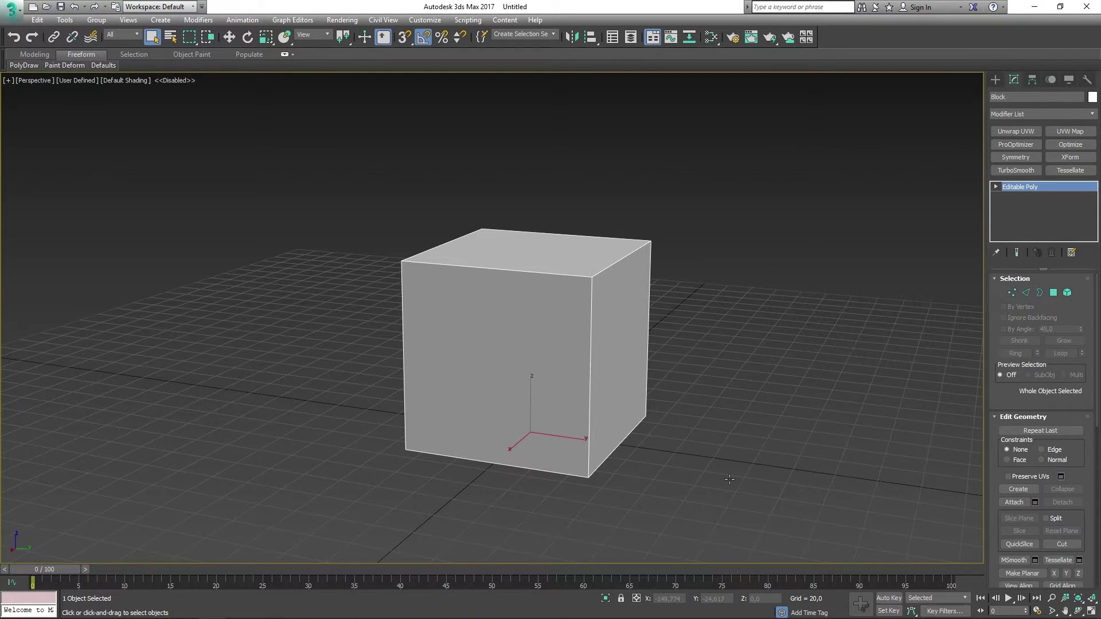
# Select all of the cube's elements and set their material ID to 1
pyautogui.click(1067, 293)
pyautogui.moveTo(804, 480); pyautogui.dragTo(294, 188)
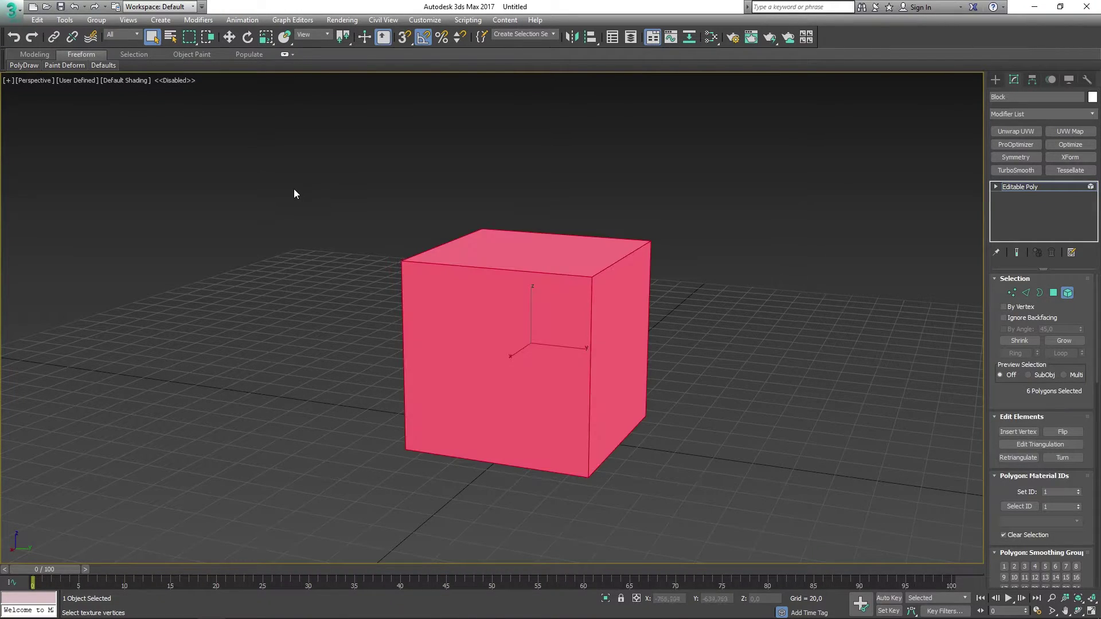
pyautogui.click(1052, 491)
# Select every polygon except the top one, set their material ID to 2, then deselect
pyautogui.click(1037, 186)
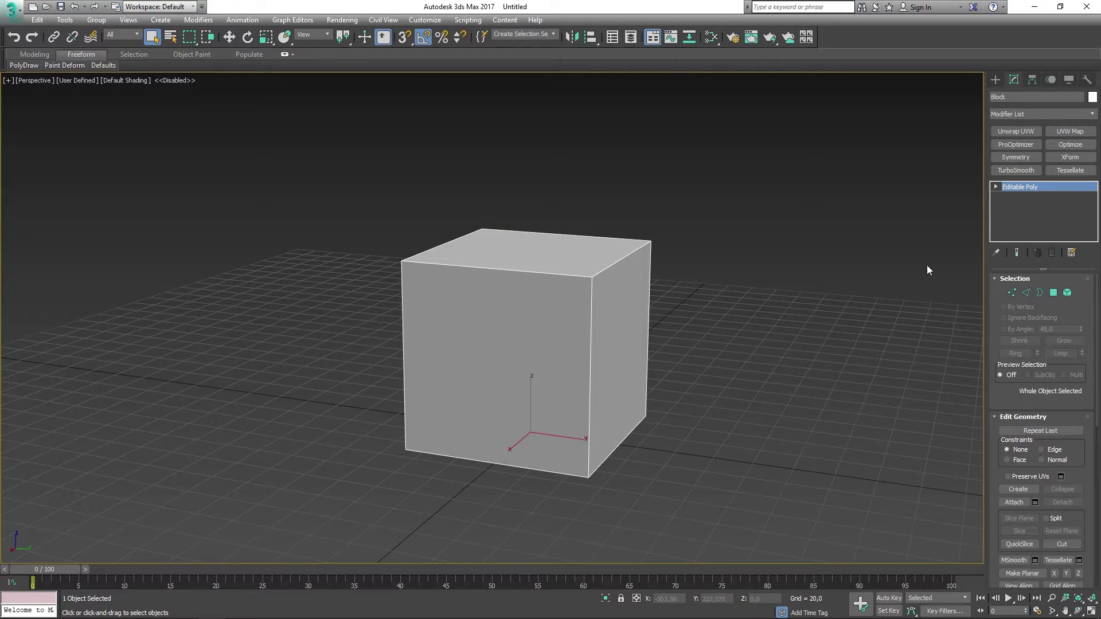
pyautogui.click(1053, 293)
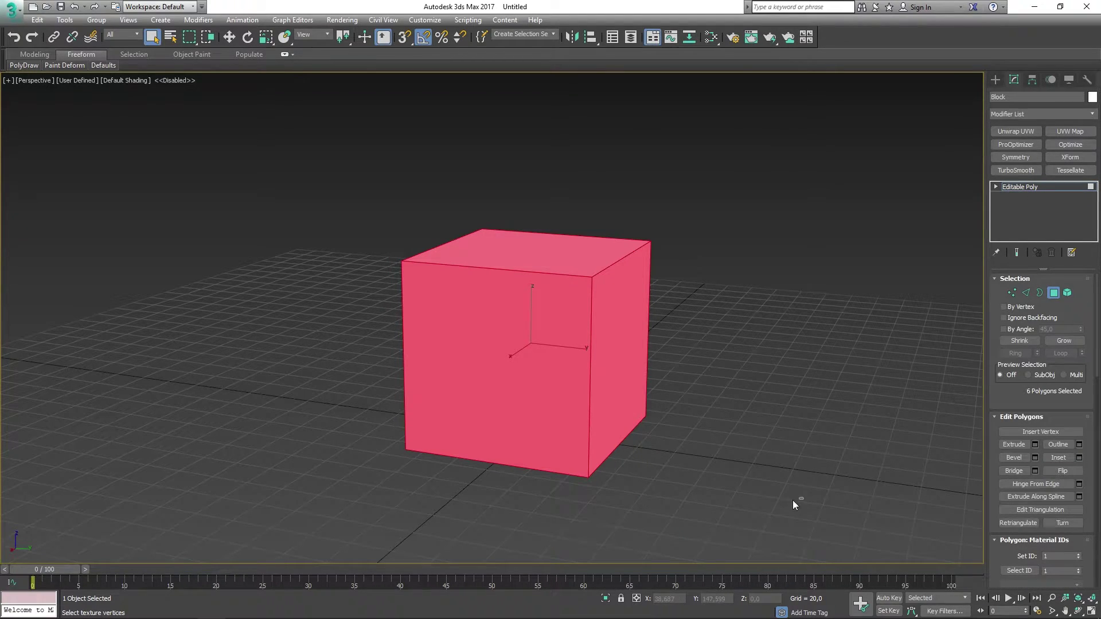
pyautogui.keyDown('alt'); pyautogui.moveTo(352, 360); pyautogui.dragTo(356, 337); pyautogui.keyUp('alt')
pyautogui.keyDown('alt'); pyautogui.moveTo(356, 337); pyautogui.dragTo(641, 352, button='middle'); pyautogui.keyUp('alt')
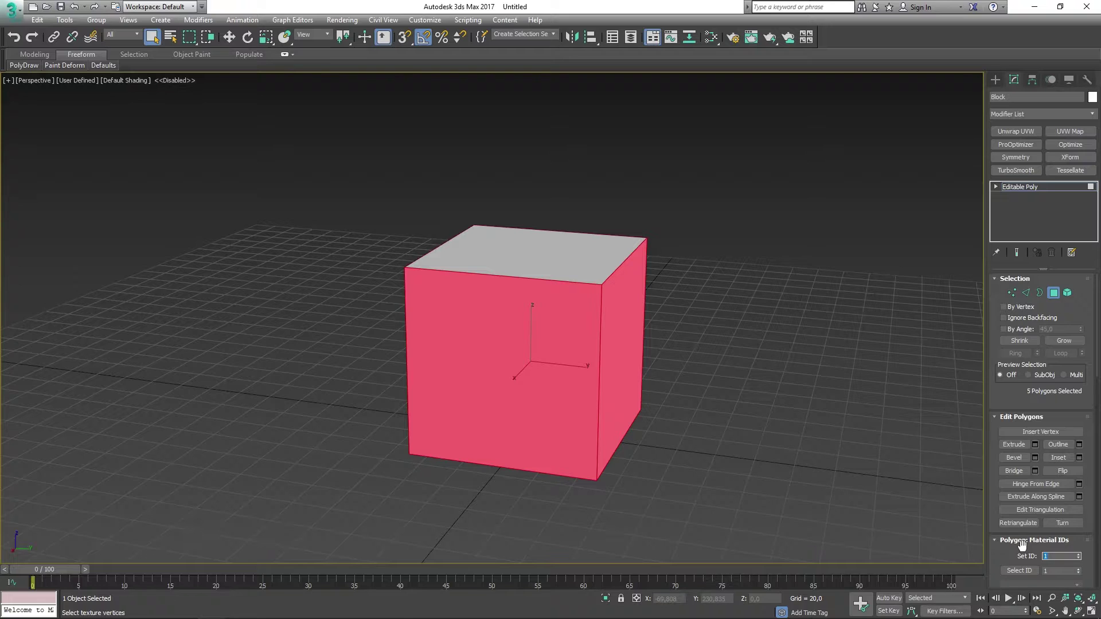
pyautogui.write('2')
pyautogui.click(803, 240)
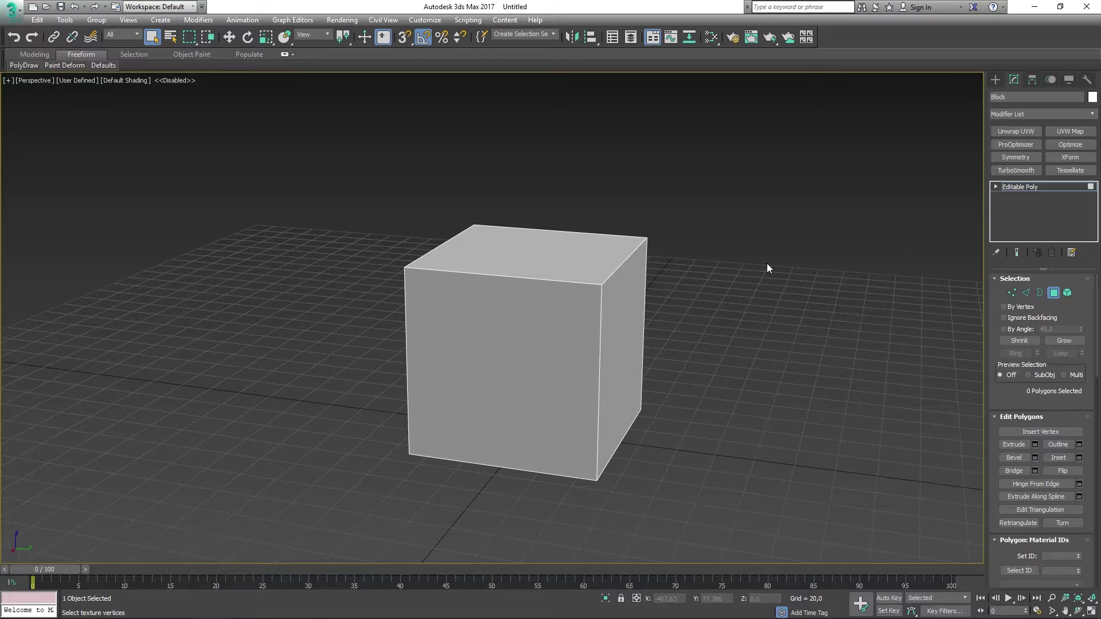
# Open the Slate Material Editor with M and add two Standard materials to the node view
pyautogui.press('m')
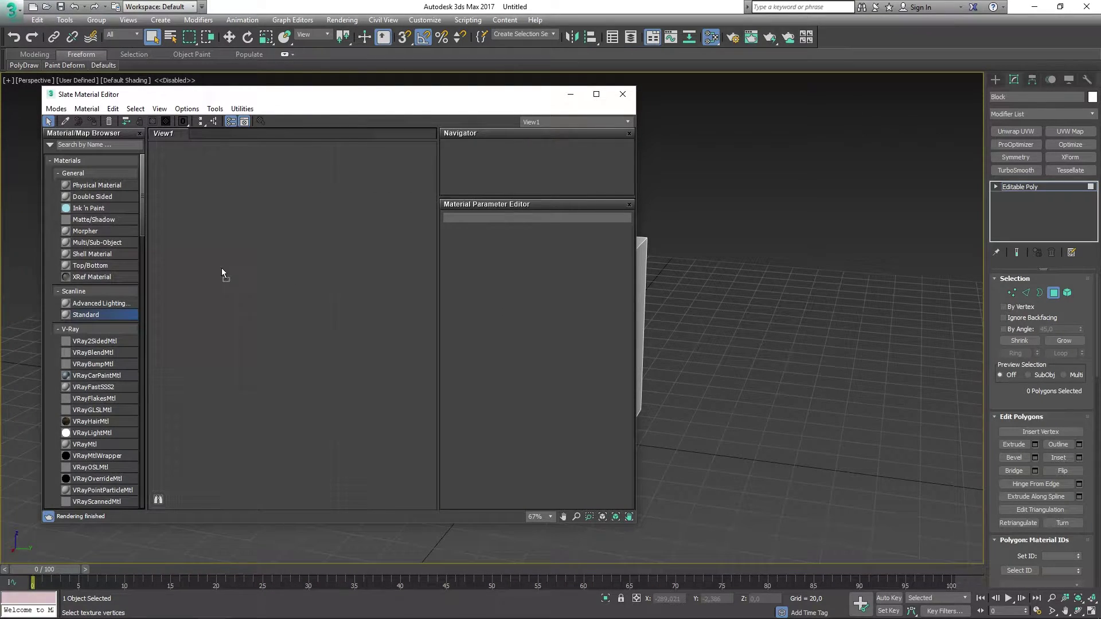
pyautogui.moveTo(221, 267); pyautogui.dragTo(250, 247)
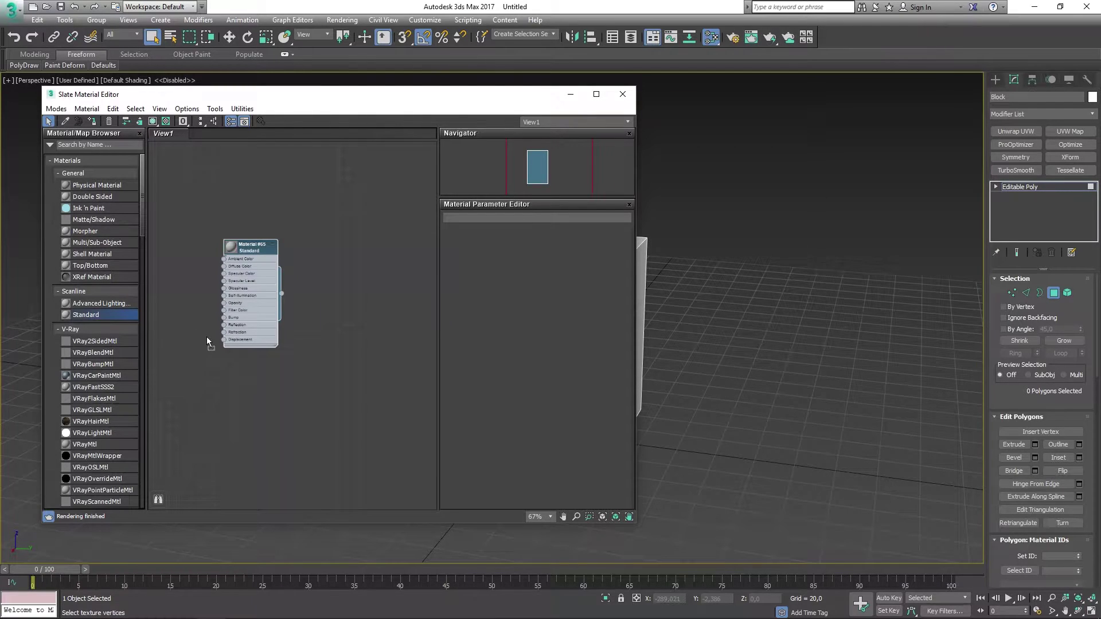
pyautogui.moveTo(206, 340); pyautogui.dragTo(250, 360)
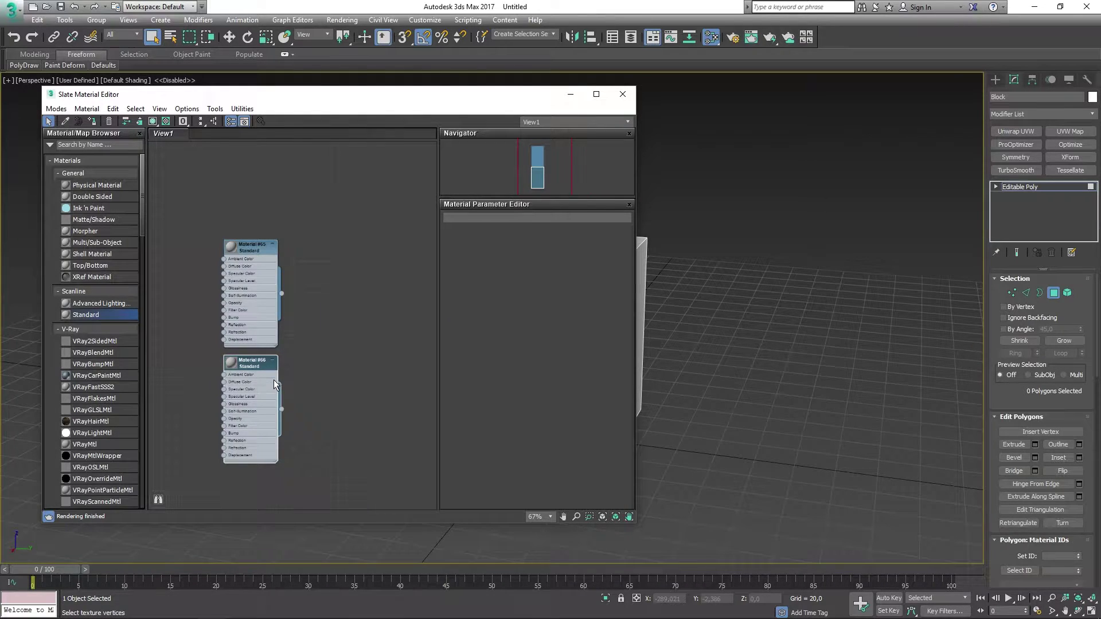
# Rename the two Standard materials to 'ID 1' and 'ID 2'
pyautogui.doubleClick(246, 249)
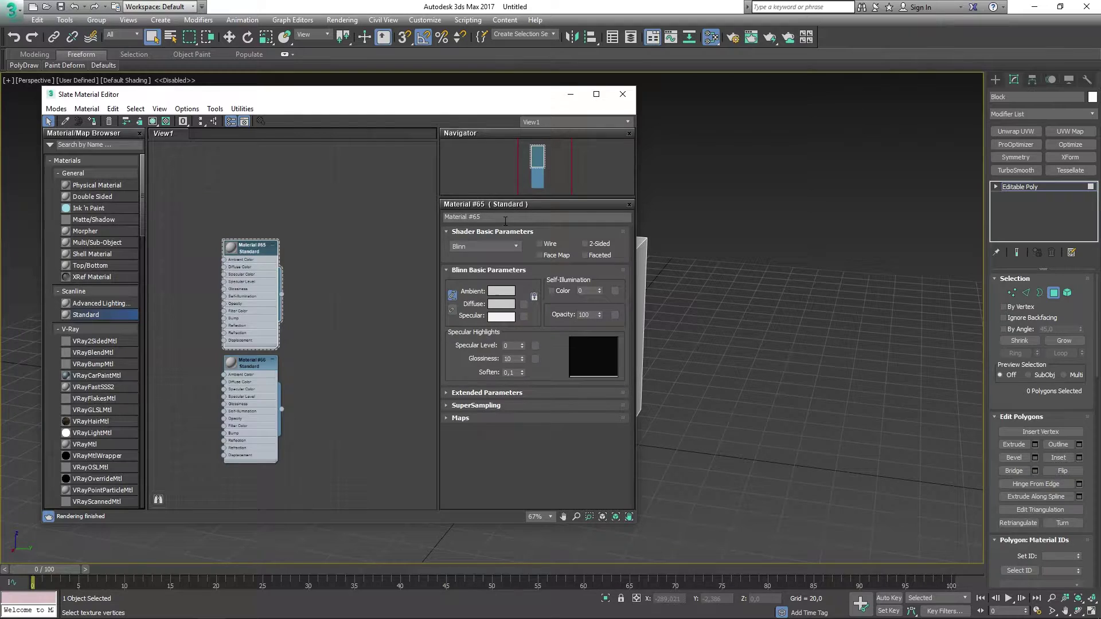
pyautogui.write('ID 1')
pyautogui.press('Return')
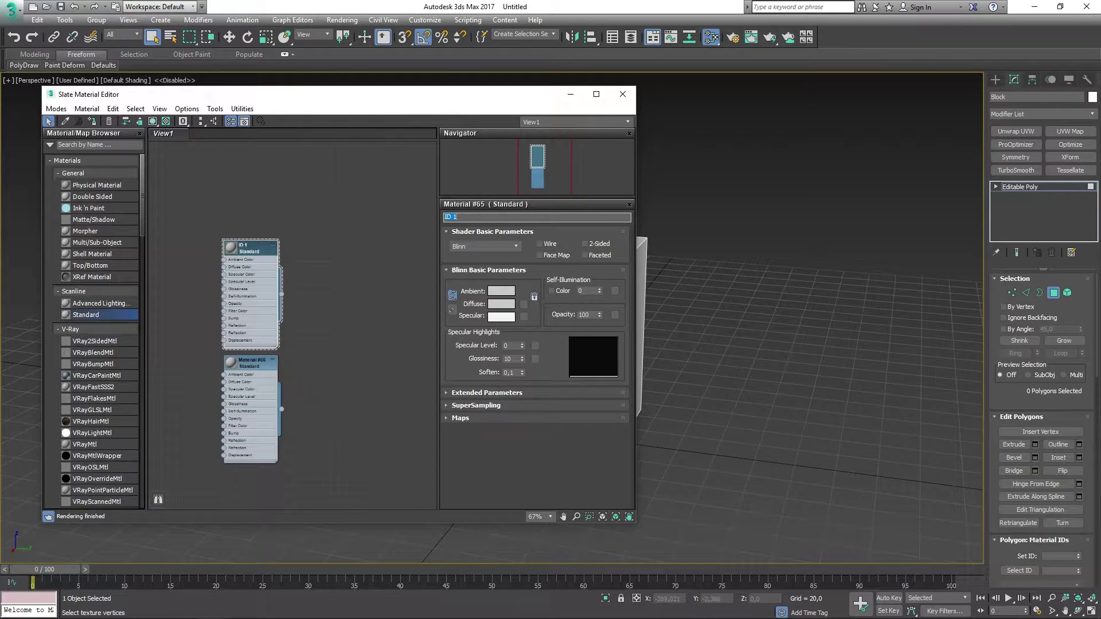
pyautogui.doubleClick(253, 360)
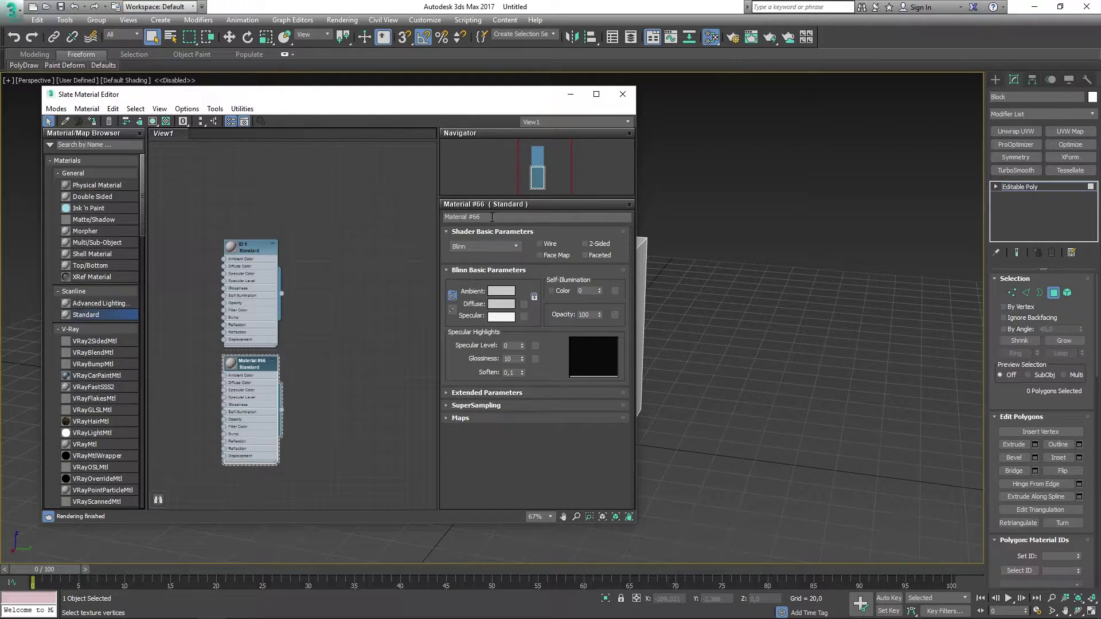
pyautogui.write('ID 2')
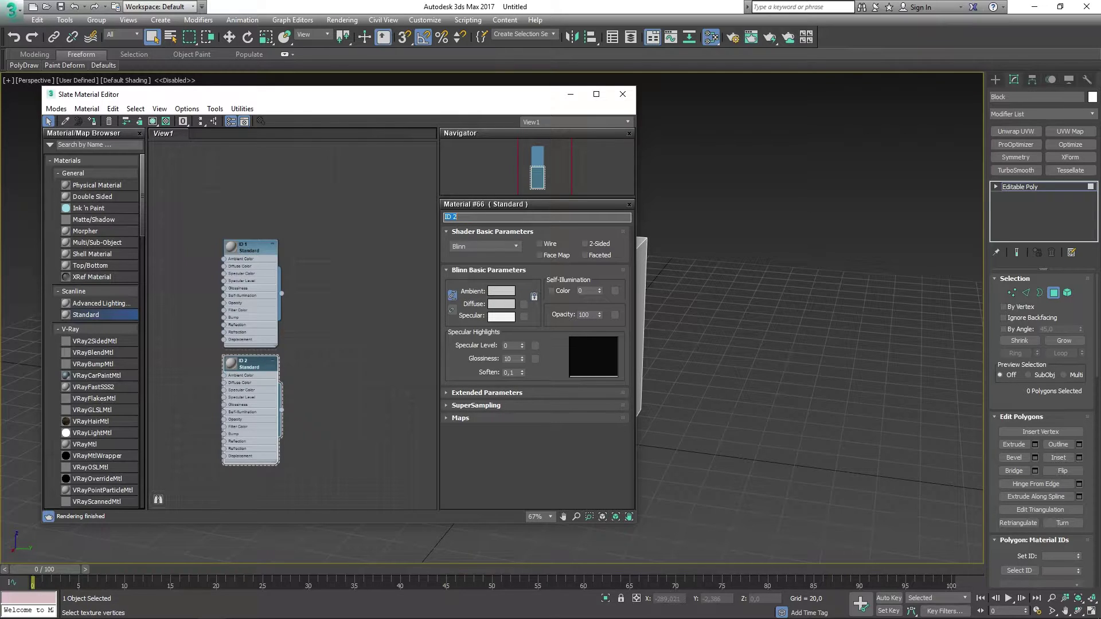
pyautogui.click(409, 200)
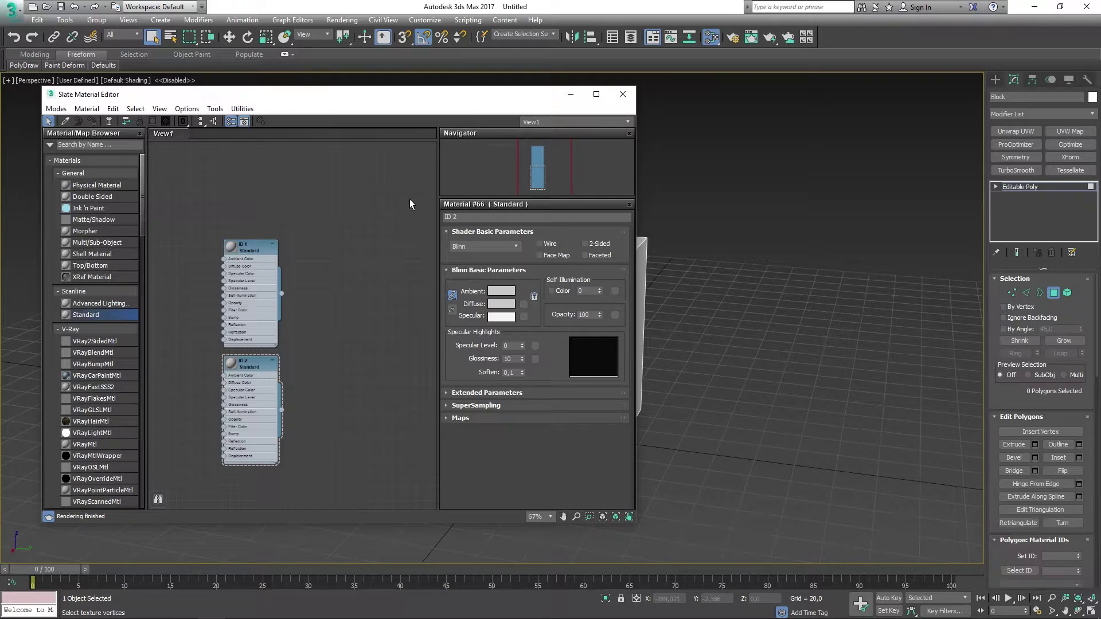
# Add a Multi/Sub-Object material (Material #77) and set its number of sub-materials to 2
pyautogui.click(98, 244)
pyautogui.moveTo(98, 246); pyautogui.dragTo(342, 303)
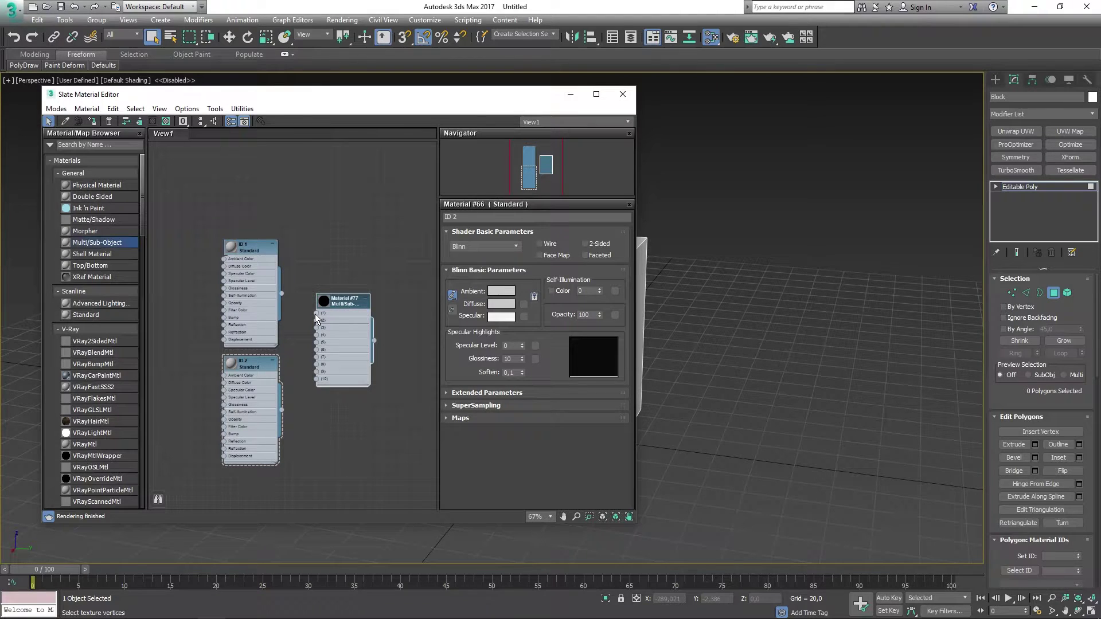
pyautogui.doubleClick(339, 303)
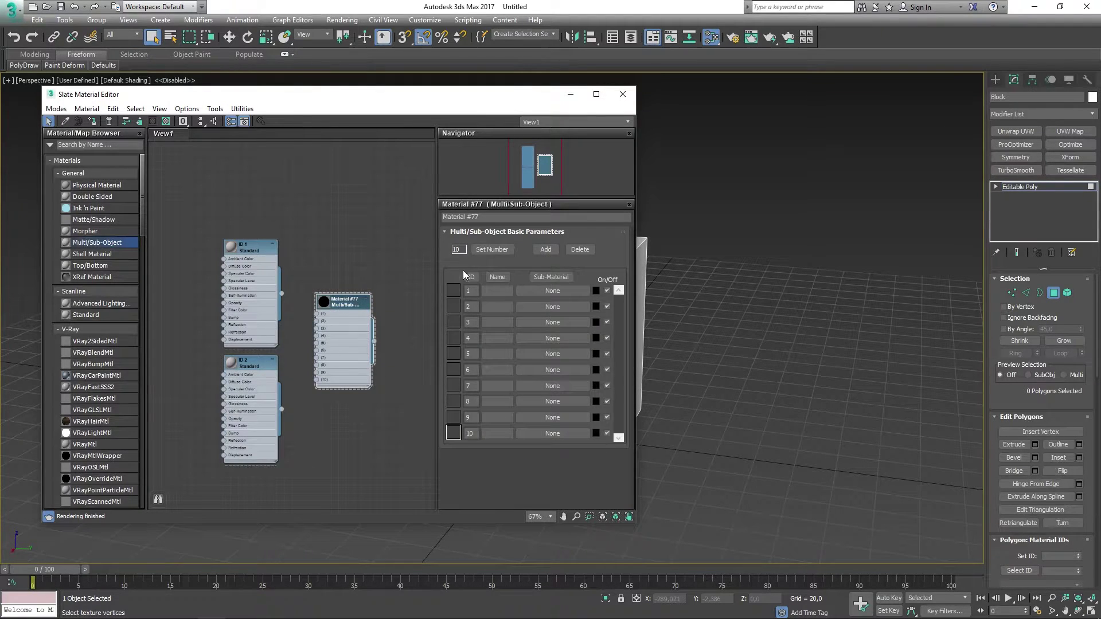
pyautogui.click(493, 250)
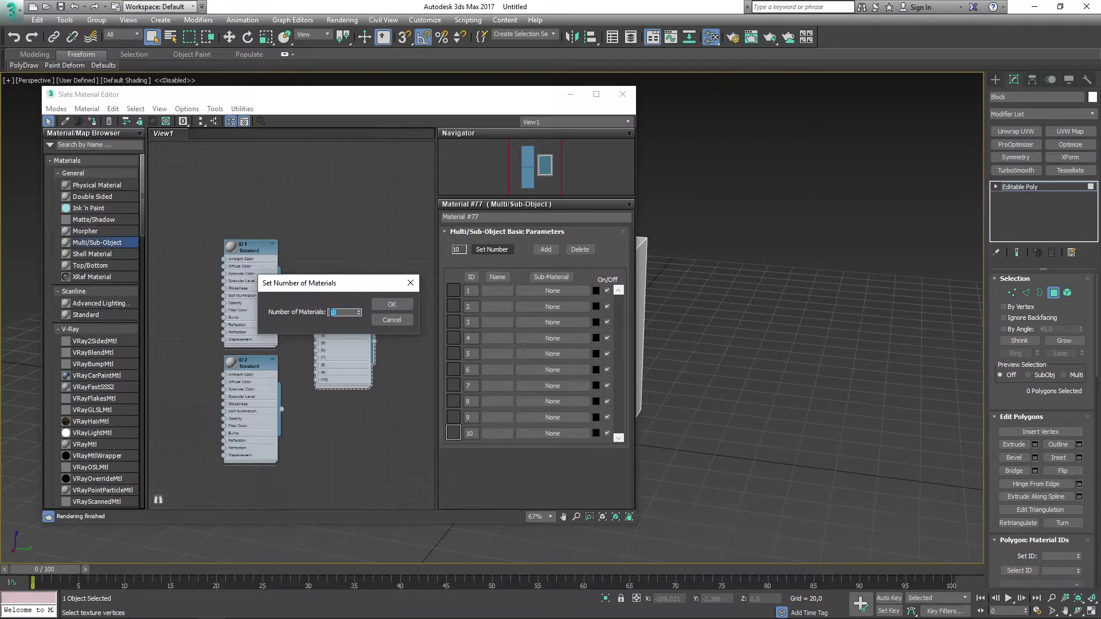
pyautogui.write('2')
pyautogui.click(398, 307)
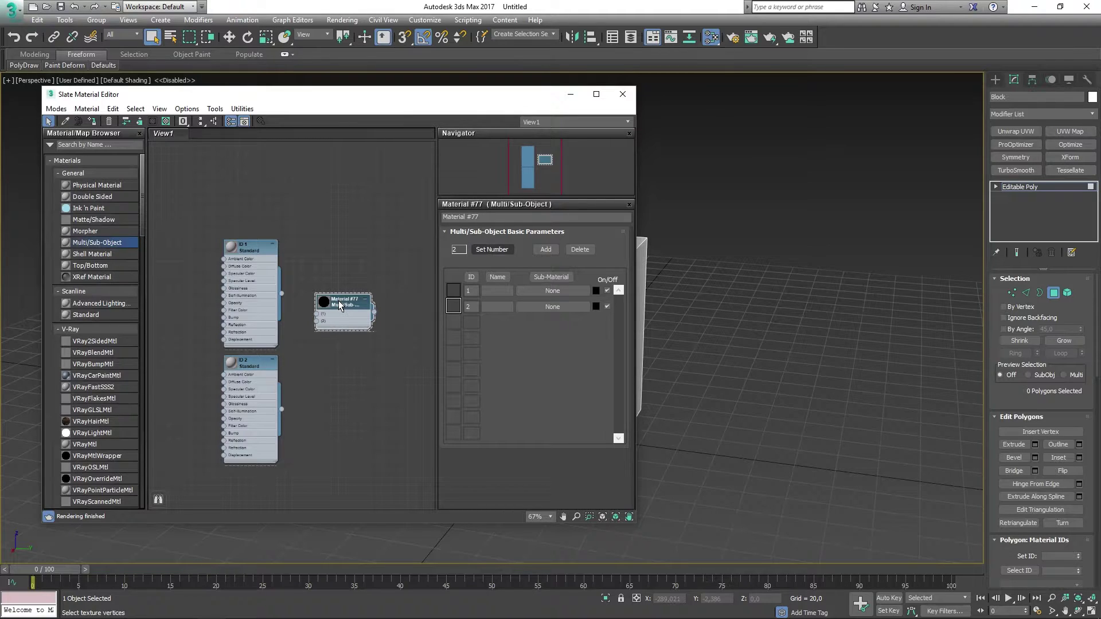
# Wire the 'ID 1' material into sub-material slot 1 and 'ID 2' into slot 2
pyautogui.moveTo(281, 294); pyautogui.dragTo(282, 409)
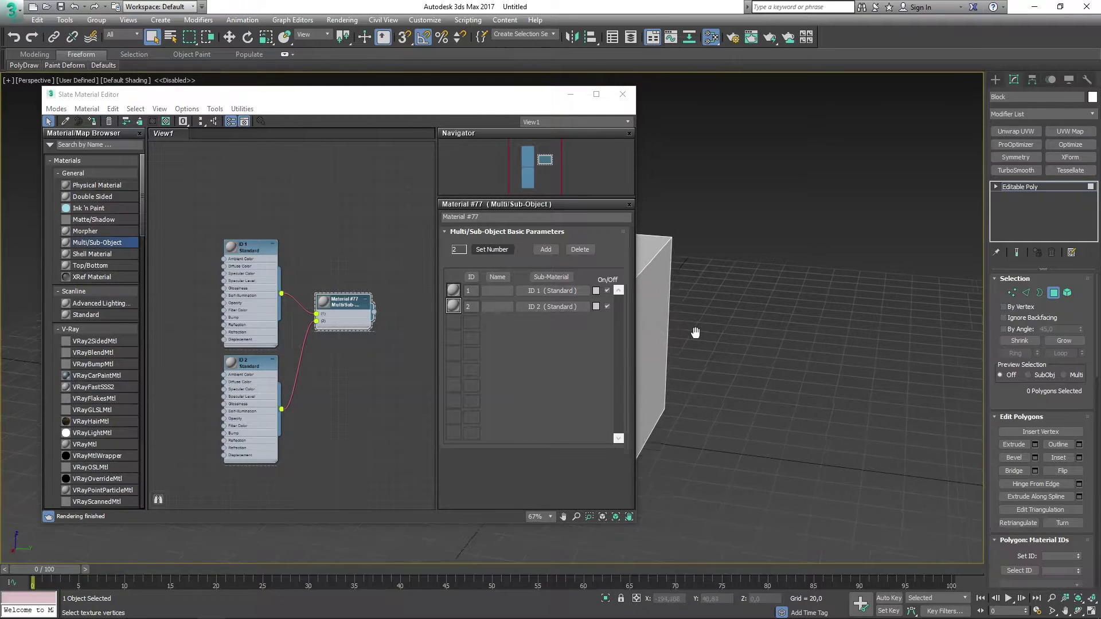
pyautogui.click(889, 337)
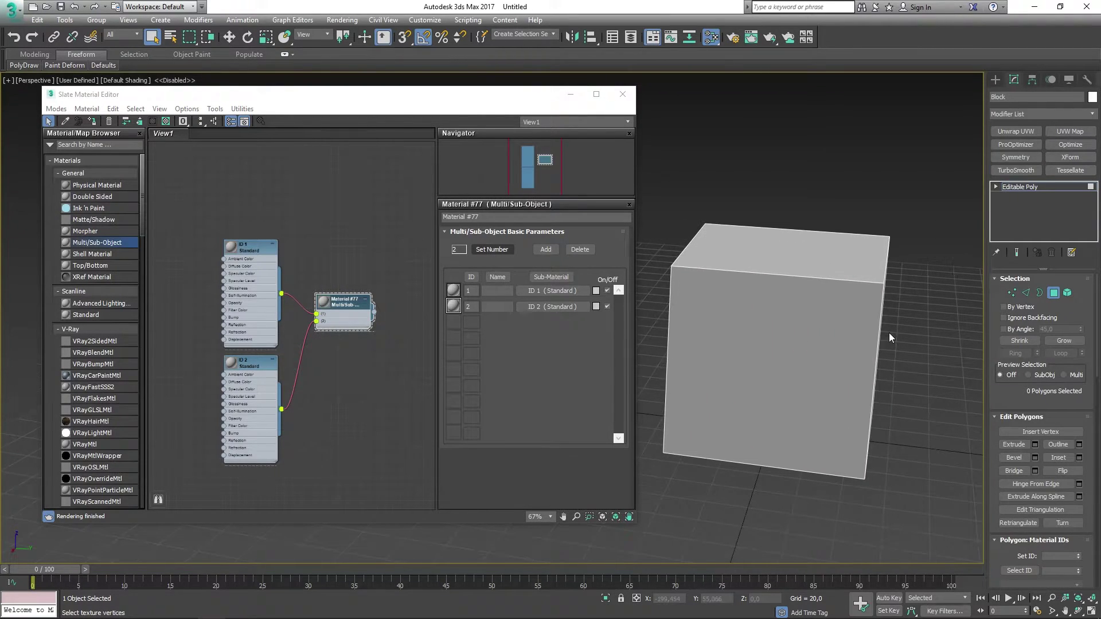
pyautogui.click(376, 314)
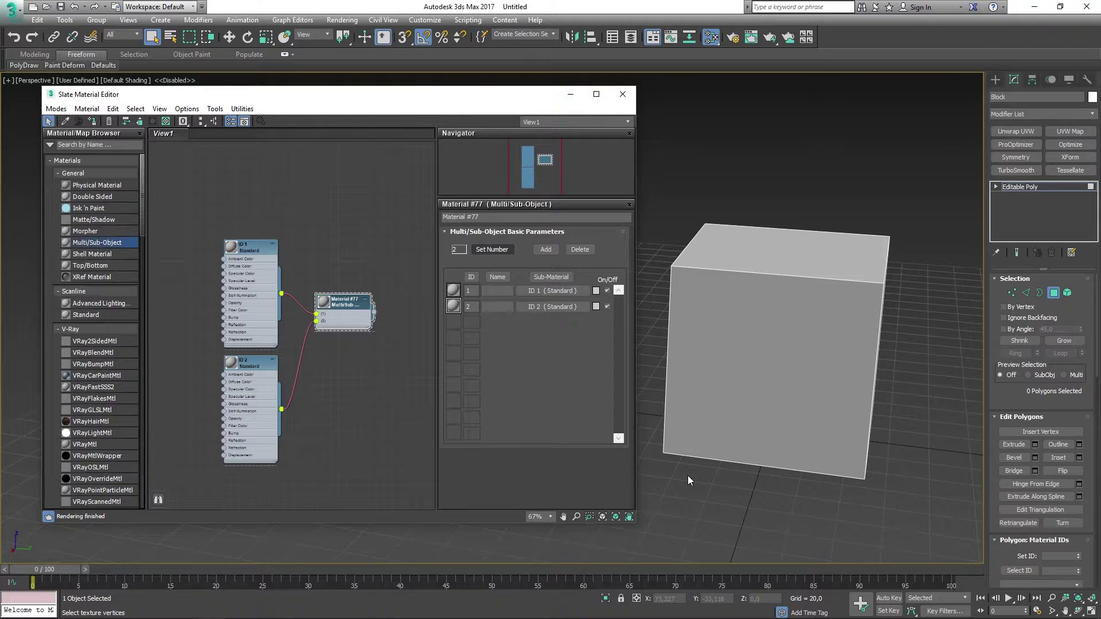
# Give the ID 1 sub-material a magenta diffuse colour
pyautogui.doubleClick(254, 252)
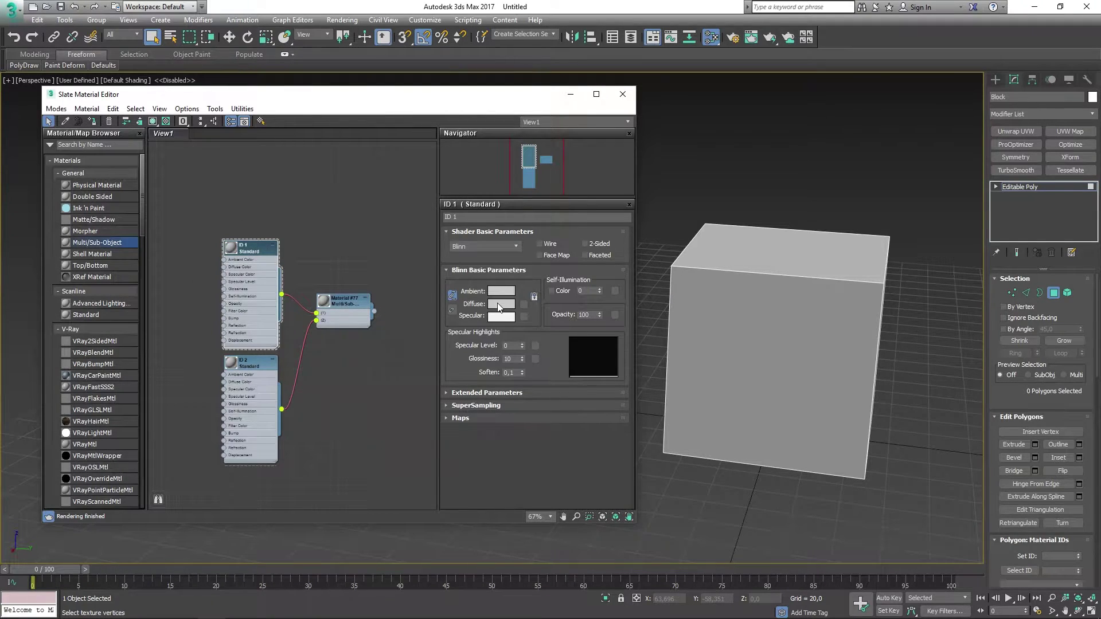
pyautogui.click(501, 304)
pyautogui.moveTo(314, 115); pyautogui.dragTo(330, 78)
pyautogui.click(424, 176)
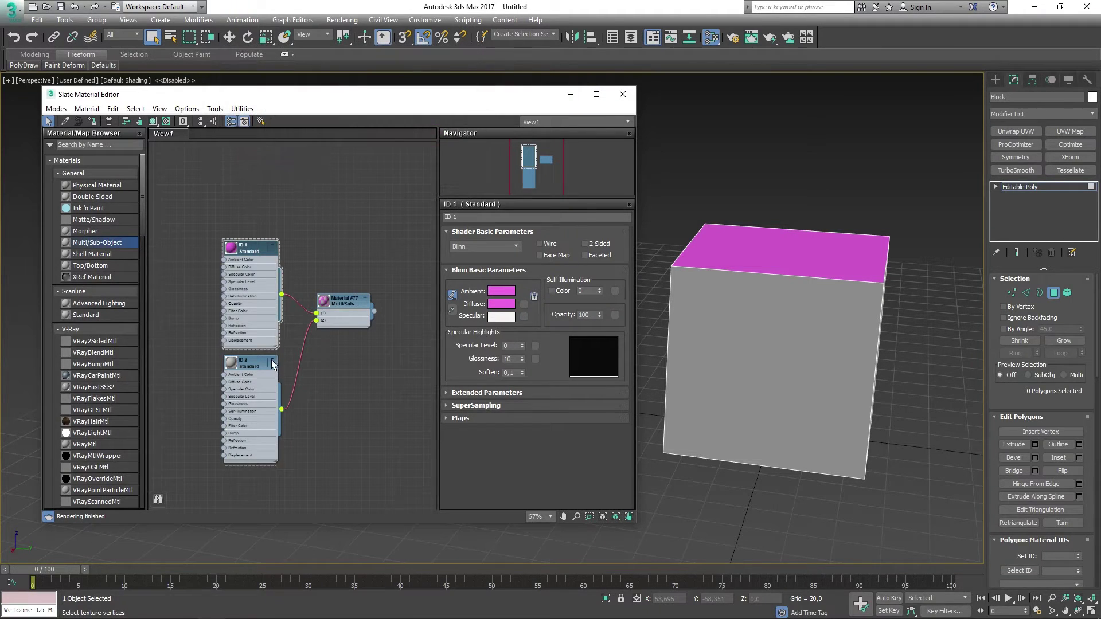
# Give the ID 2 sub-material a deep violet diffuse colour
pyautogui.doubleClick(257, 360)
pyautogui.click(501, 304)
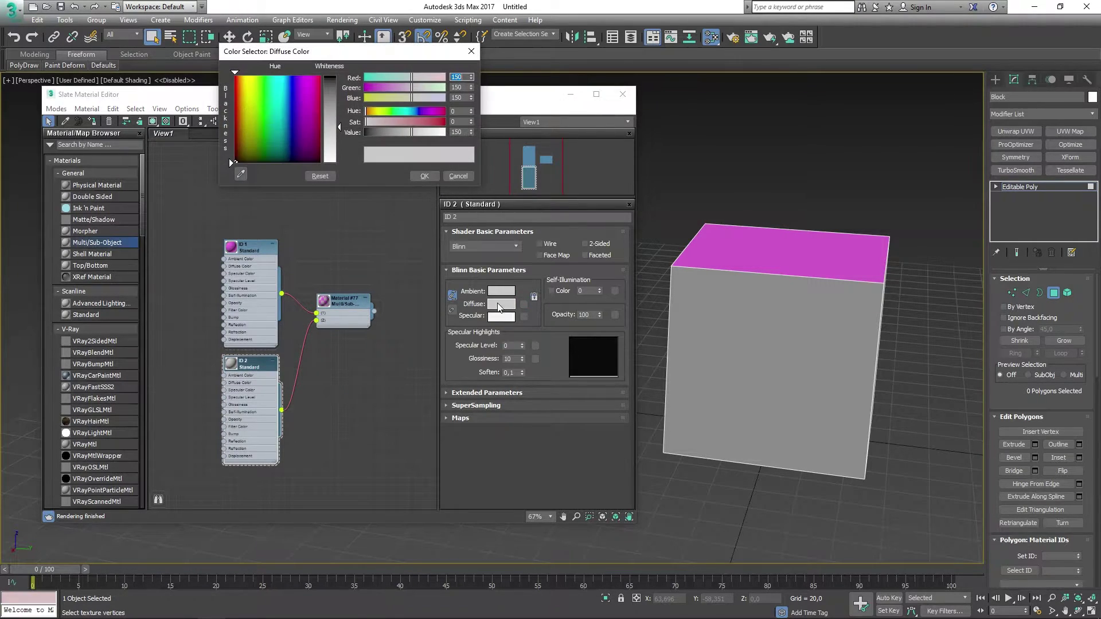
pyautogui.click(292, 108)
pyautogui.moveTo(339, 126); pyautogui.dragTo(339, 91)
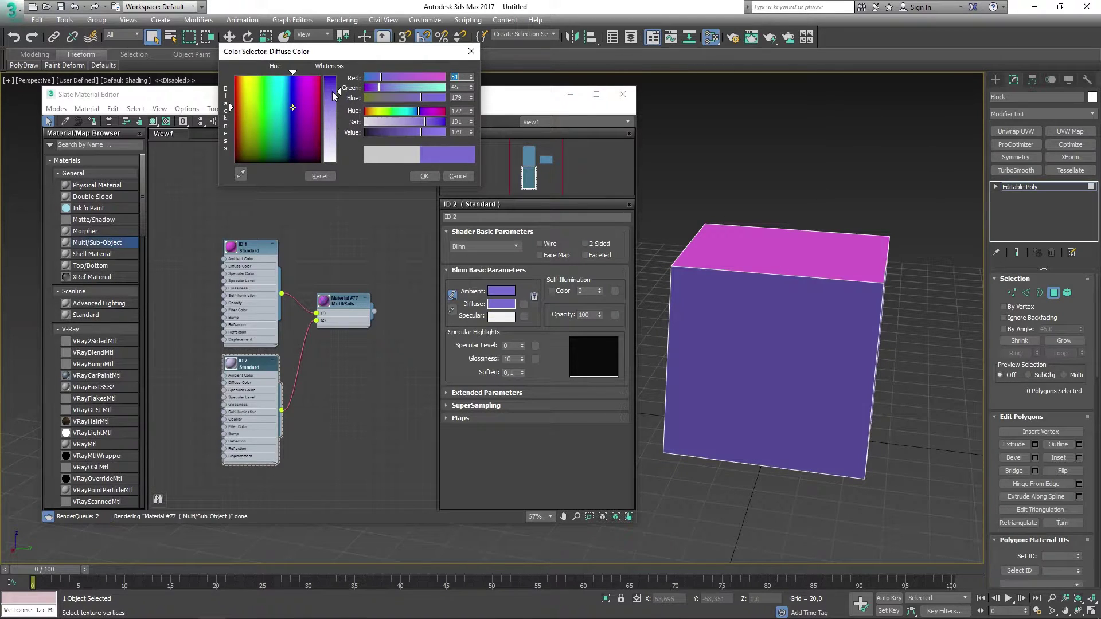
pyautogui.click(424, 176)
# Close the material editor and check the front face's ID on the cube
pyautogui.click(623, 94)
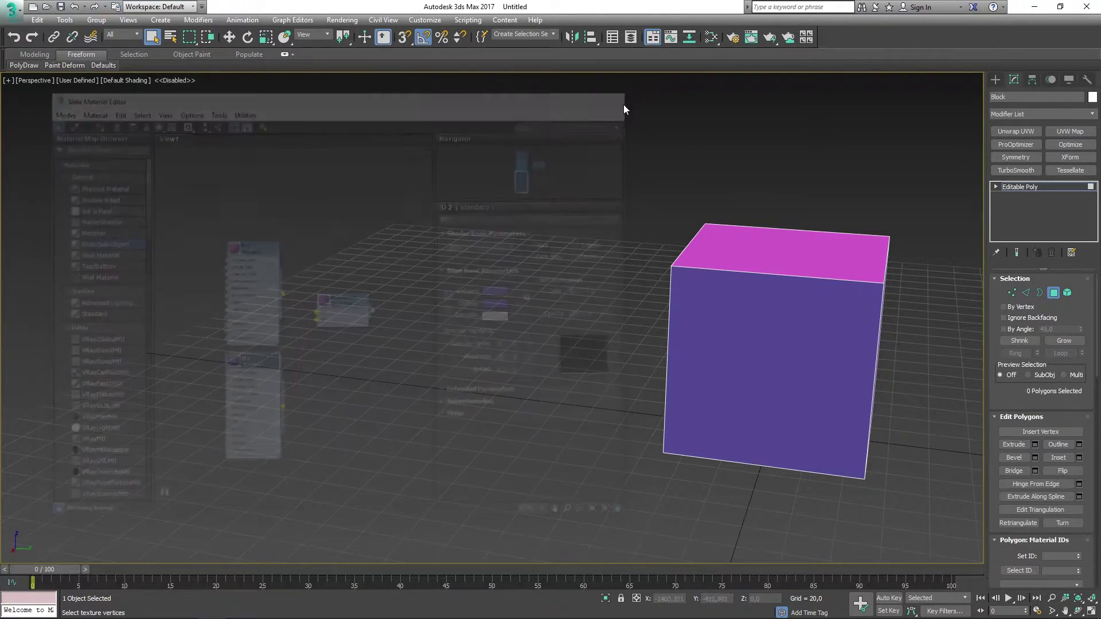
pyautogui.keyDown('alt'); pyautogui.moveTo(783, 299); pyautogui.dragTo(528, 453, button='middle'); pyautogui.keyUp('alt')
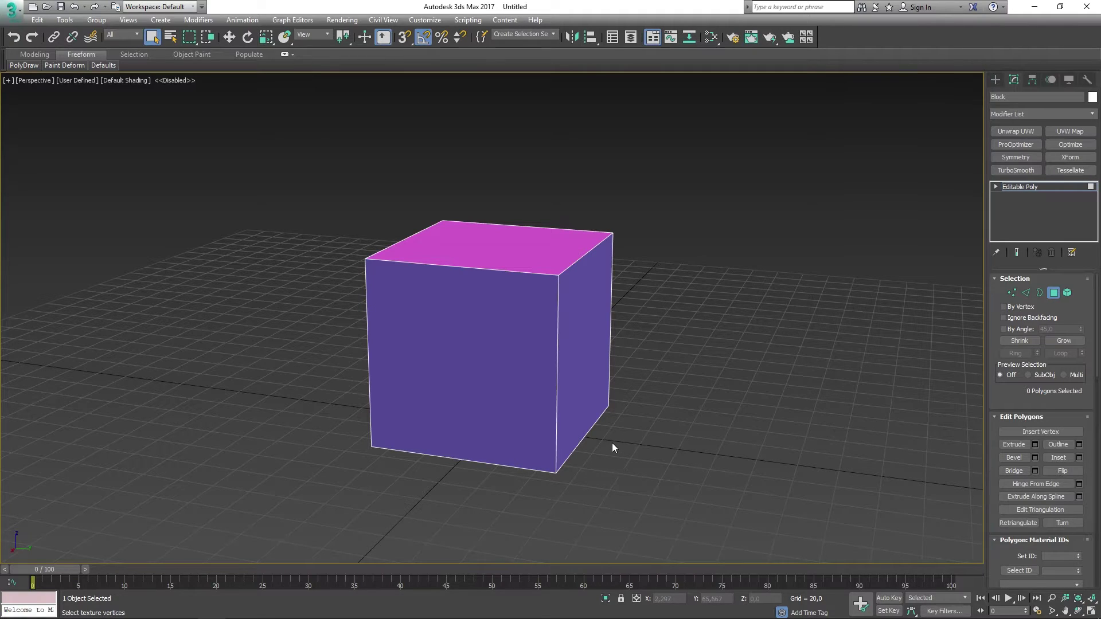
pyautogui.click(525, 287)
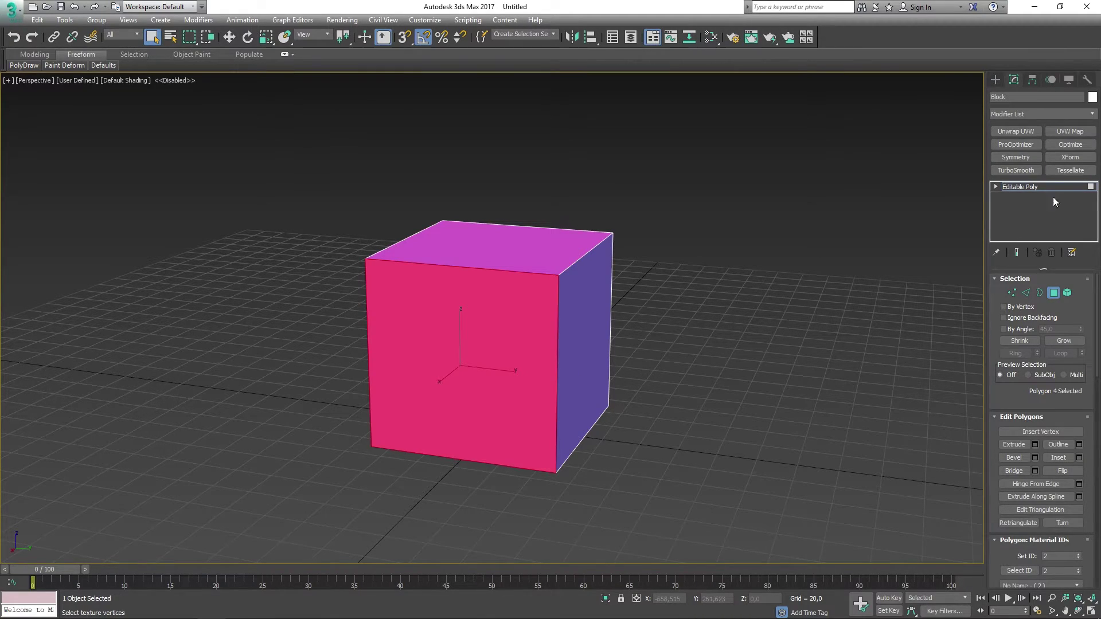
pyautogui.click(1014, 187)
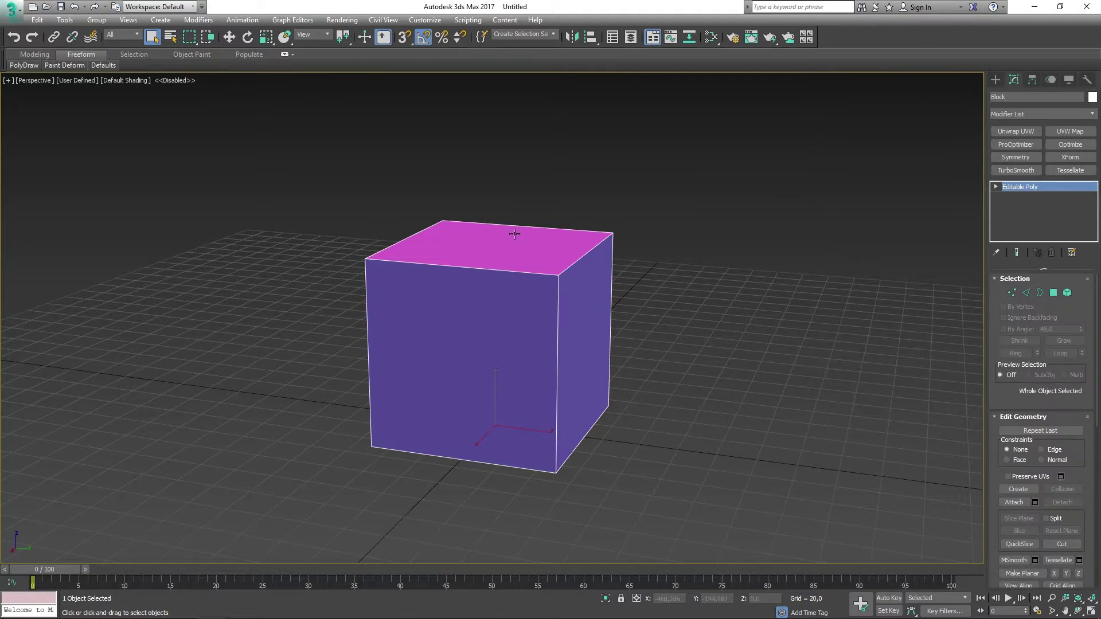
# Export the selected cube over Block.FBX in Models using the Unreal Engine 4 Static Mesh preset
pyautogui.click(11, 9)
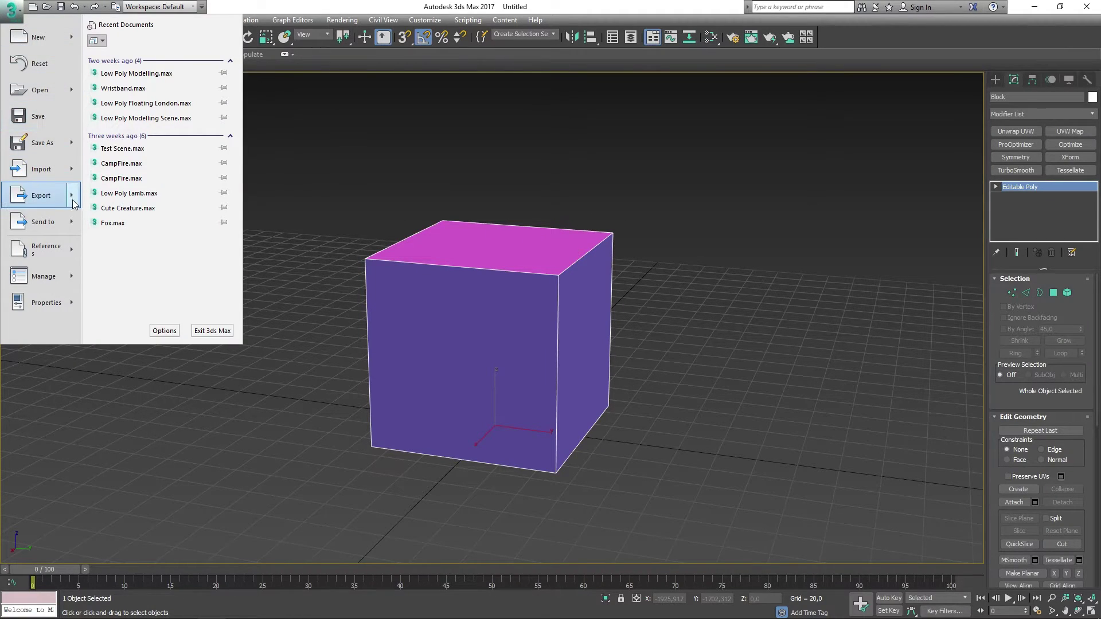
pyautogui.moveTo(73, 204)
pyautogui.click(149, 97)
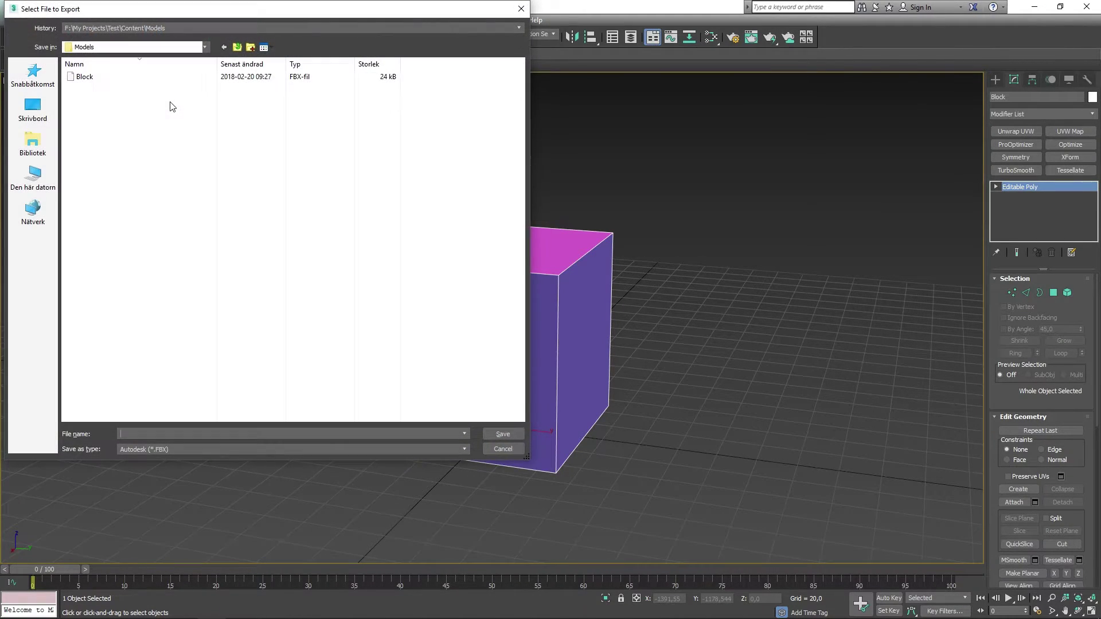
pyautogui.click(86, 77)
pyautogui.click(503, 434)
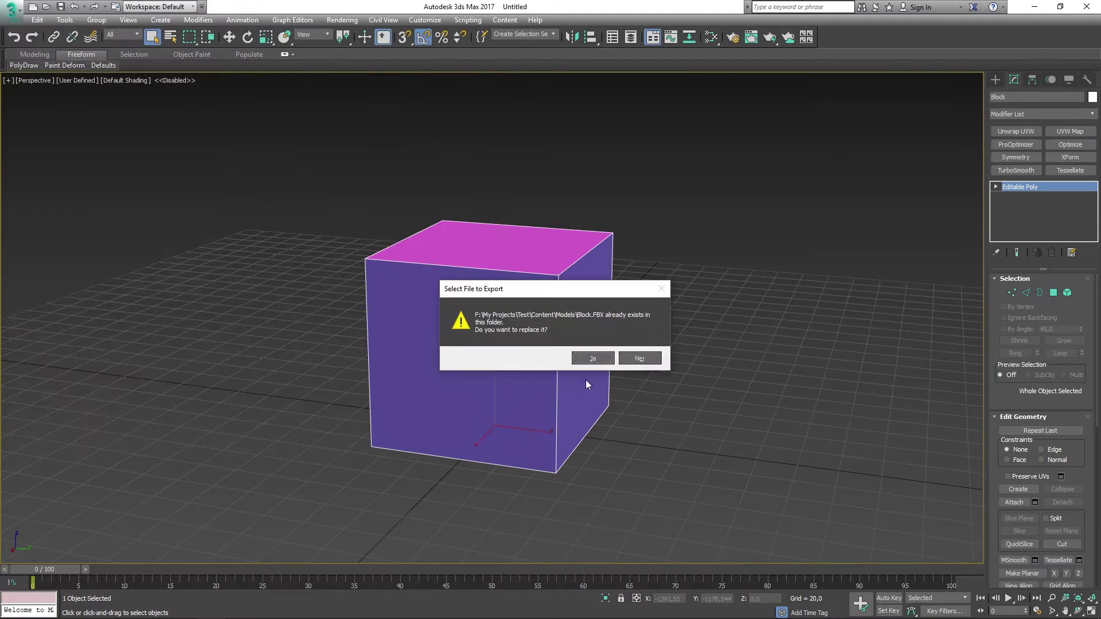
pyautogui.click(594, 360)
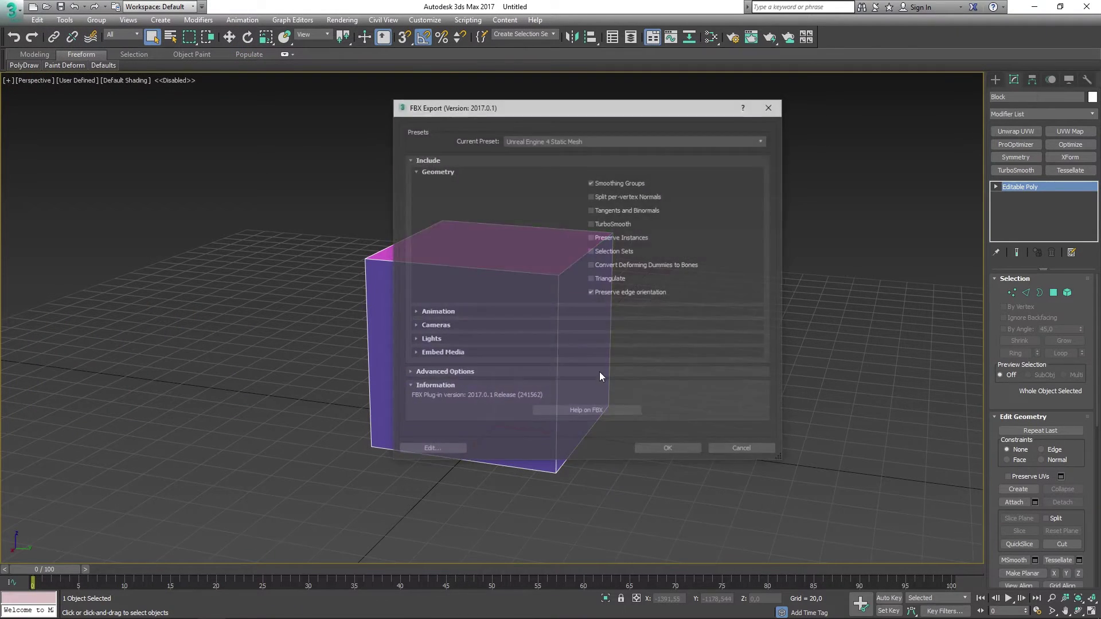
pyautogui.click(661, 450)
pyautogui.click(676, 442)
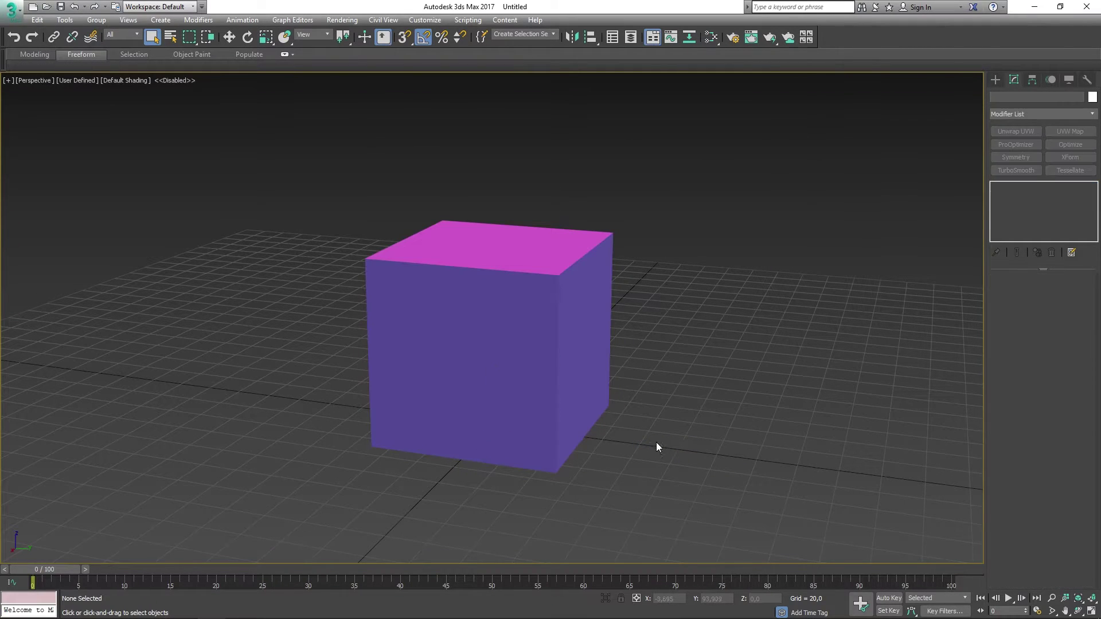
# Switch to the Unreal Editor project Test and reimport the changed Block mesh
pyautogui.click(187, 610)
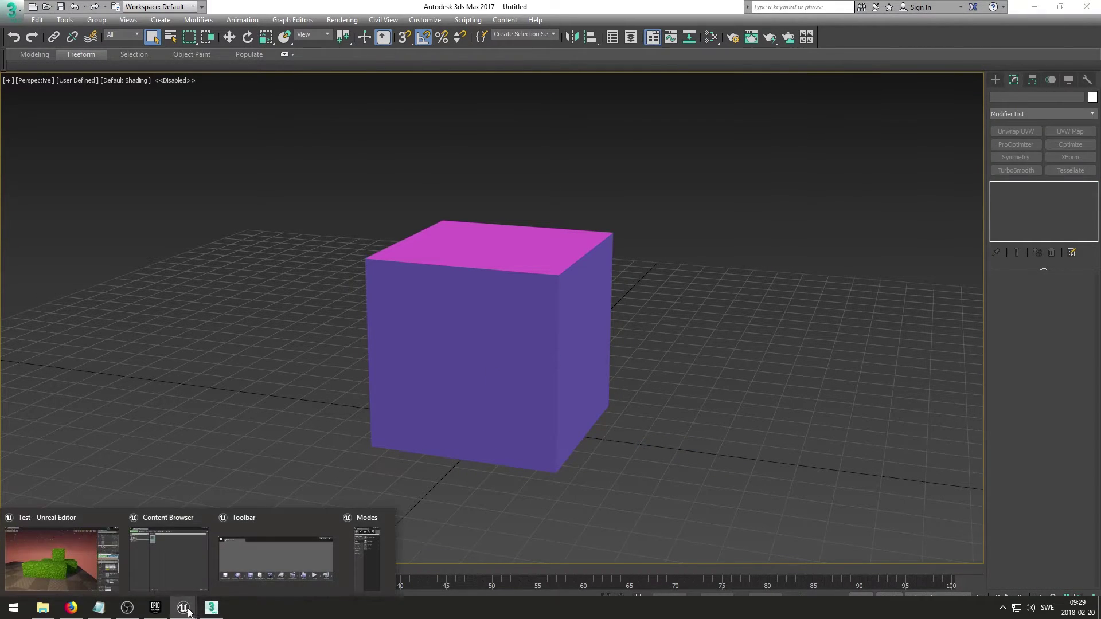
pyautogui.click(81, 562)
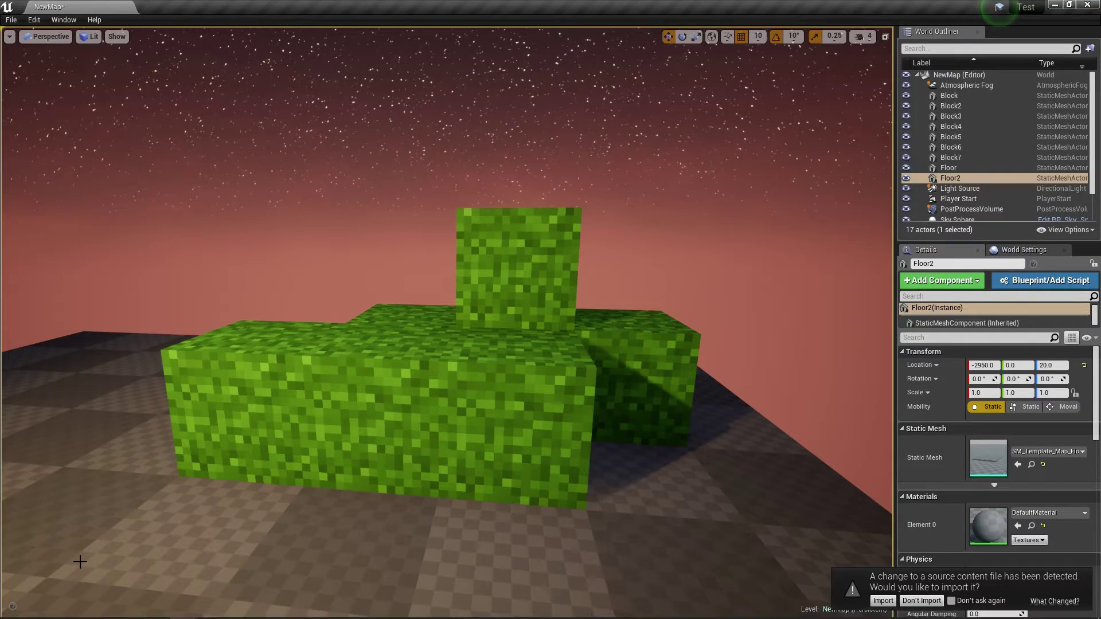
pyautogui.click(881, 600)
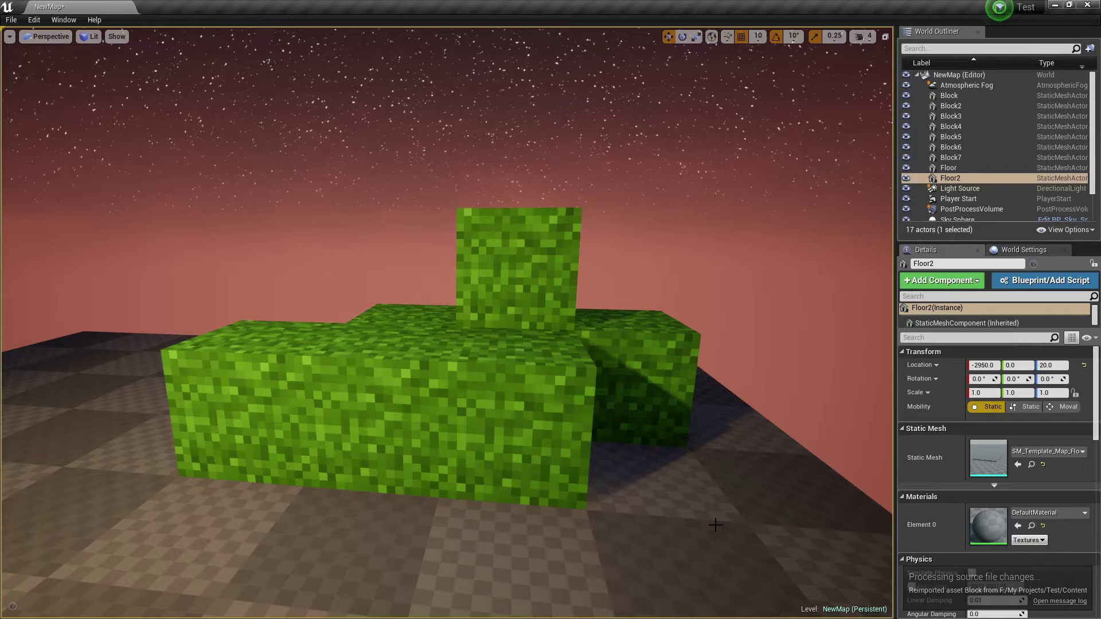
# Assign Grass_Side to Block6's second material slot (Element 1)
pyautogui.click(533, 296)
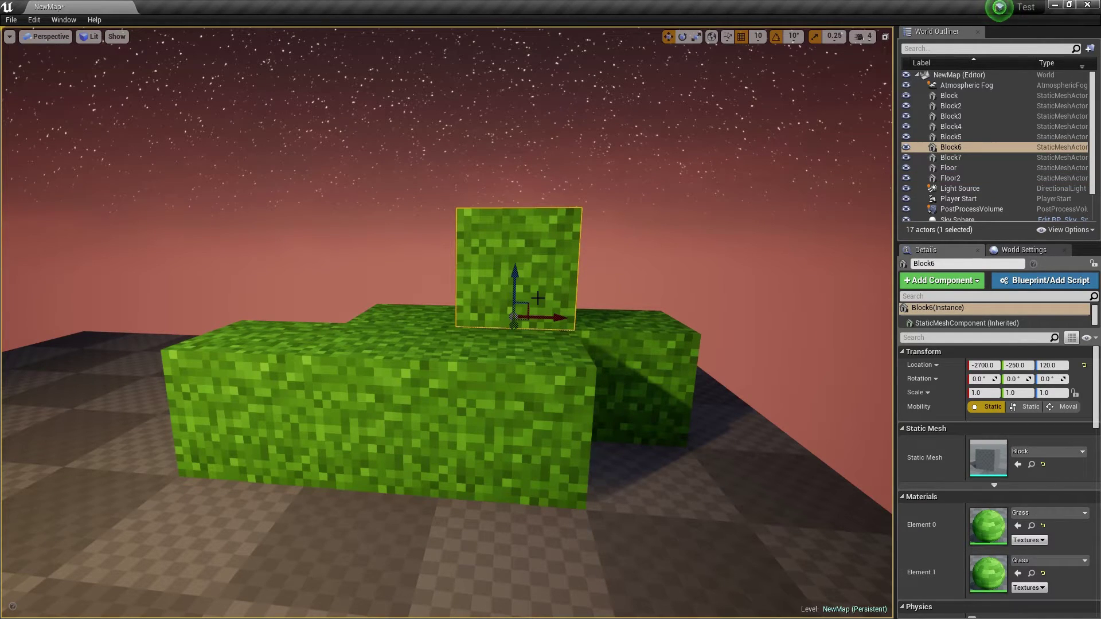
pyautogui.scroll(-3, 990, 518)
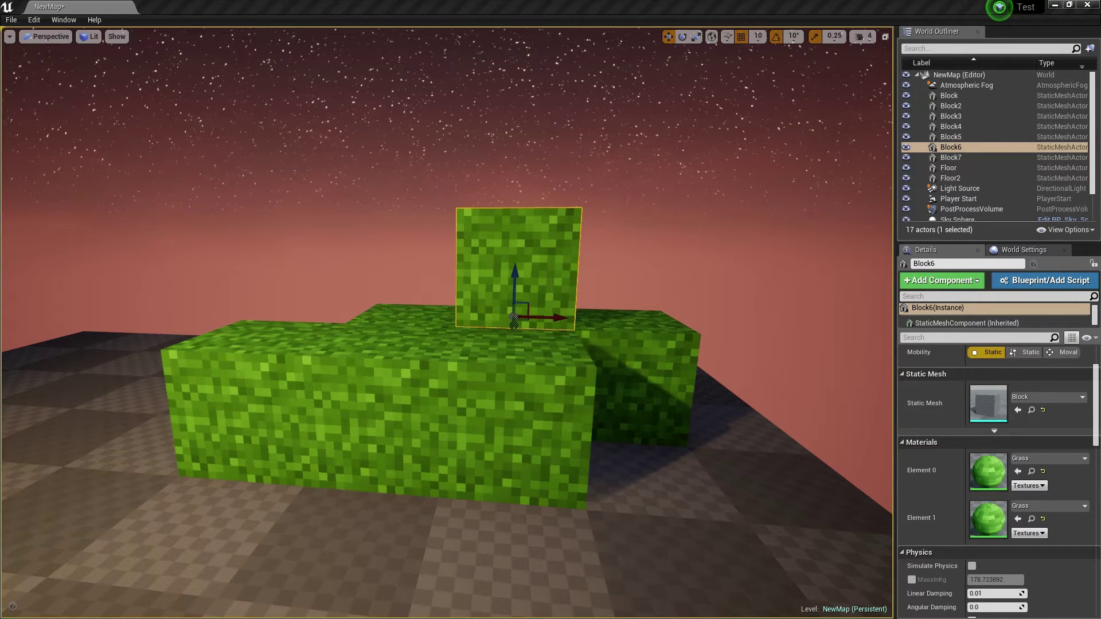
pyautogui.moveTo(1100, 516); pyautogui.dragTo(987, 519)
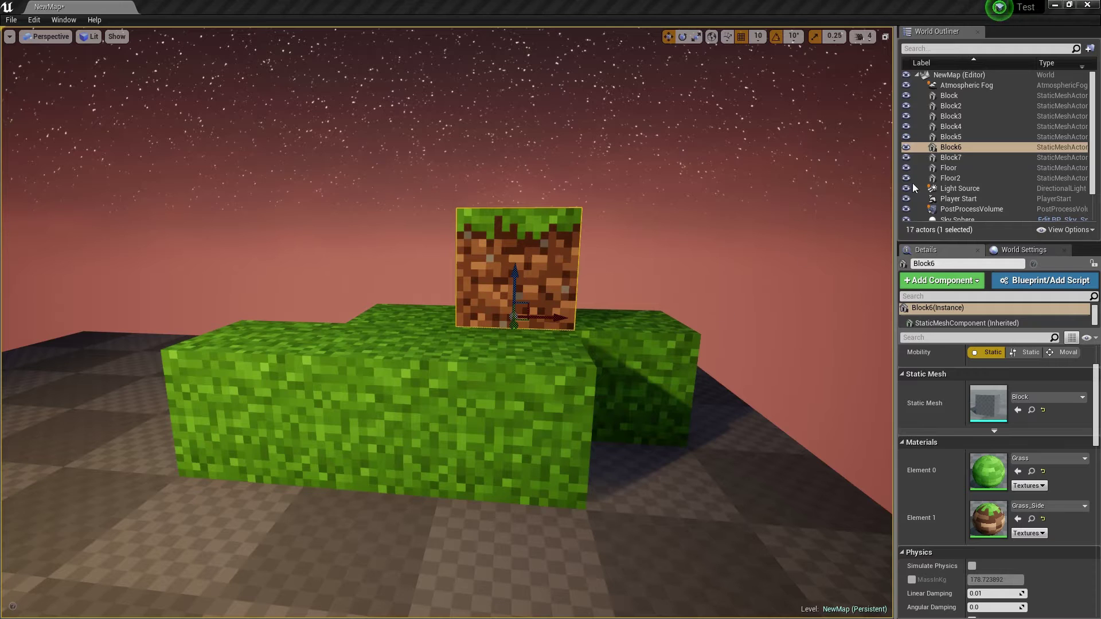
# Select blocks Block through Block7 and assign Grass_Side to their second material slot
pyautogui.click(968, 96)
pyautogui.keyDown('shift'); pyautogui.click(961, 158); pyautogui.keyUp('shift')
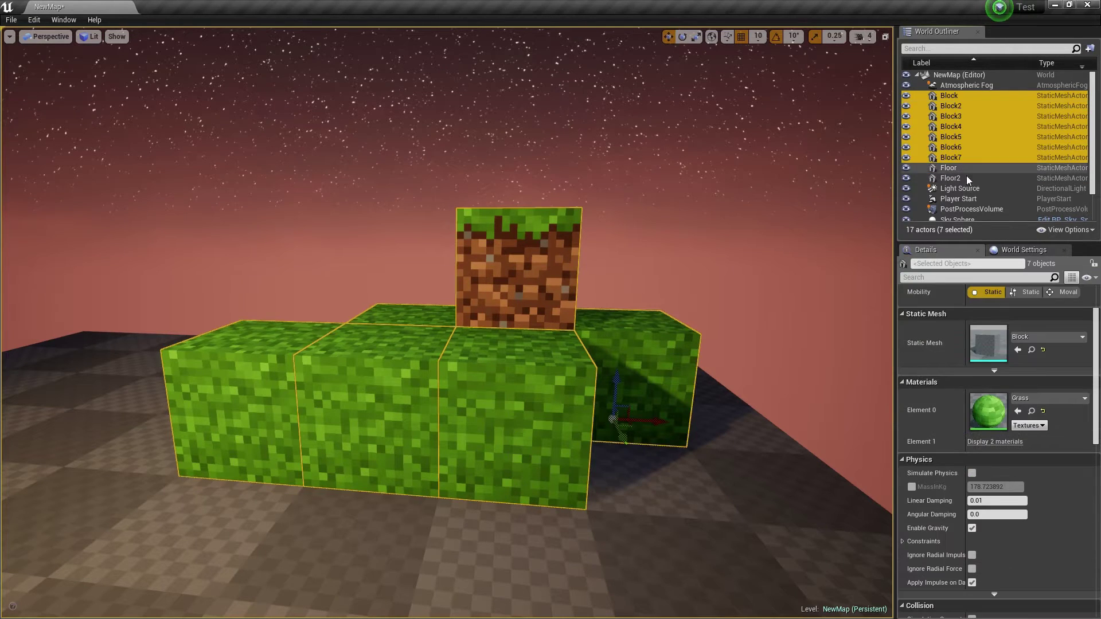
pyautogui.click(998, 441)
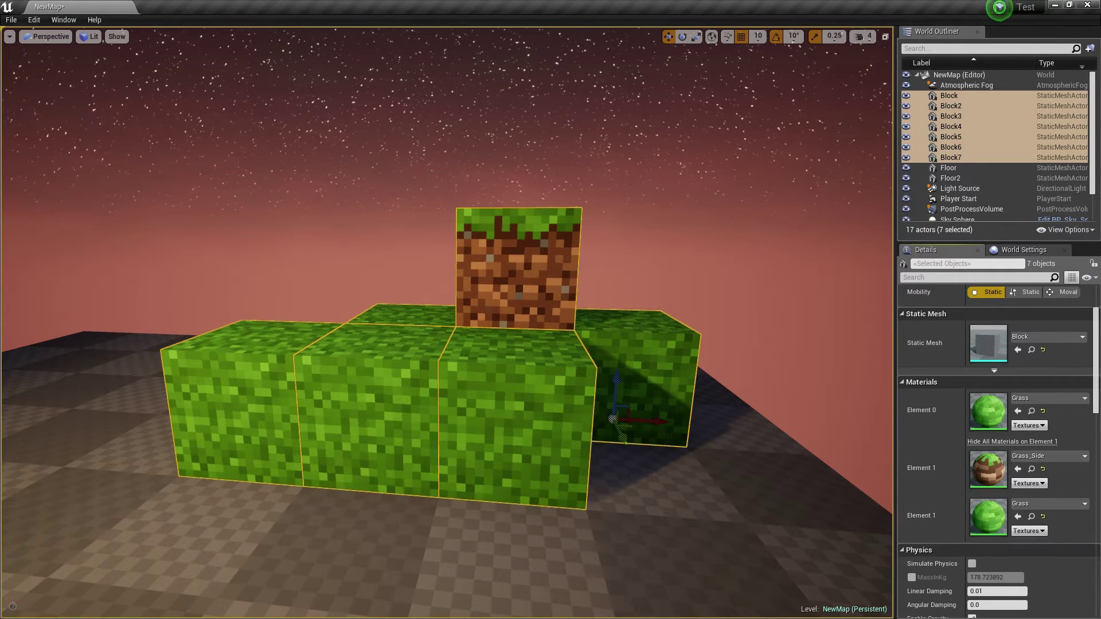
pyautogui.moveTo(987, 468); pyautogui.dragTo(987, 519)
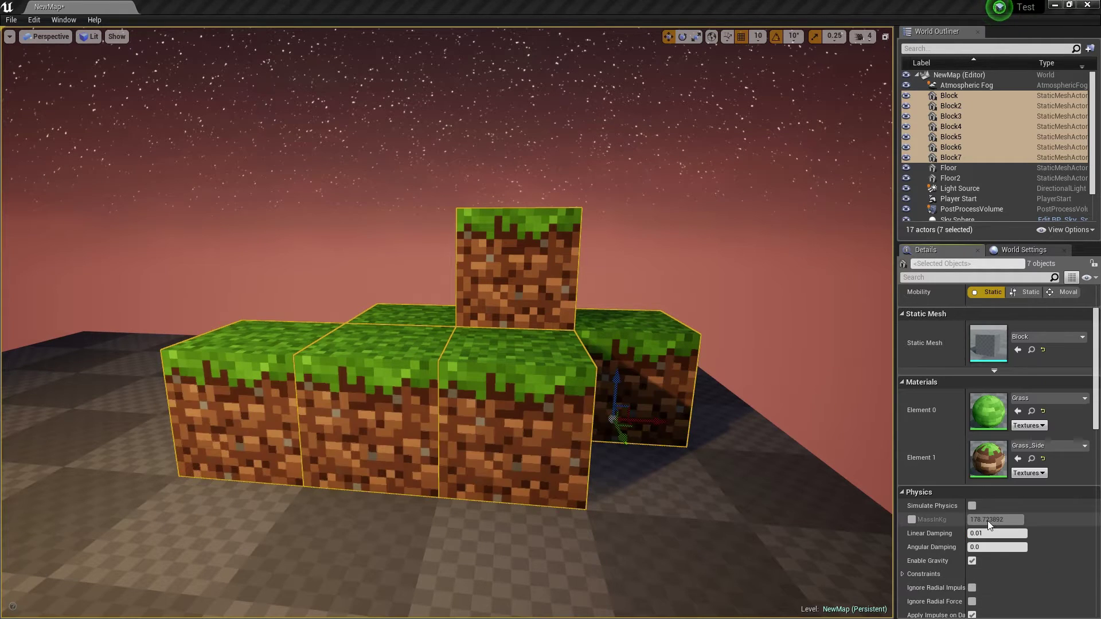
# Select only Block and orbit closer to inspect the grass-topped block cluster
pyautogui.click(954, 98)
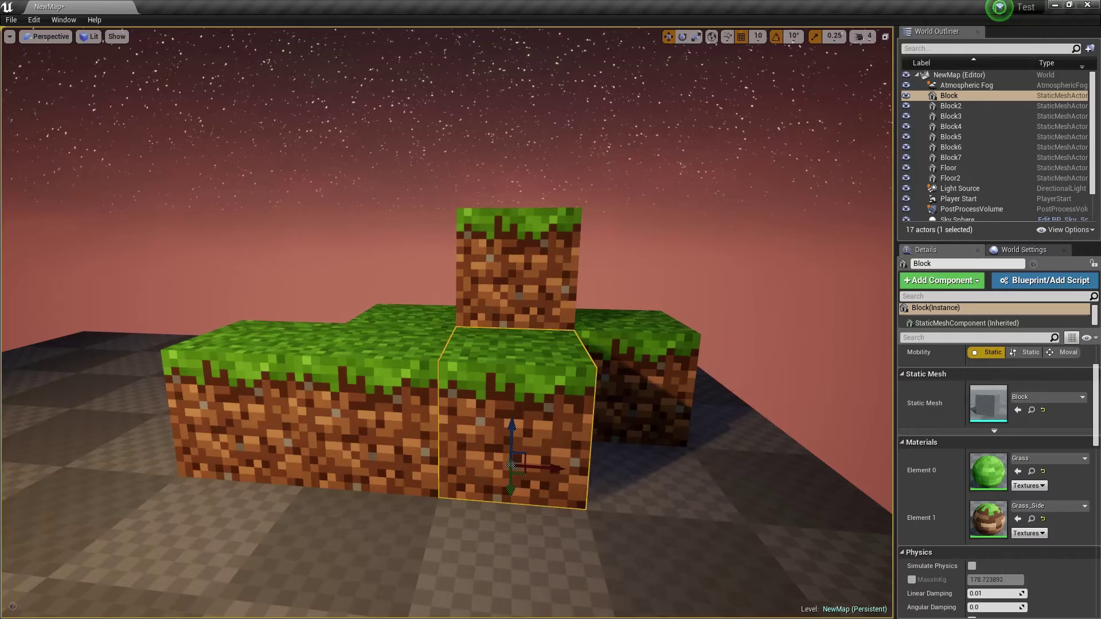
pyautogui.keyDown('alt'); pyautogui.moveTo(516, 344); pyautogui.dragTo(40, 344); pyautogui.keyUp('alt')
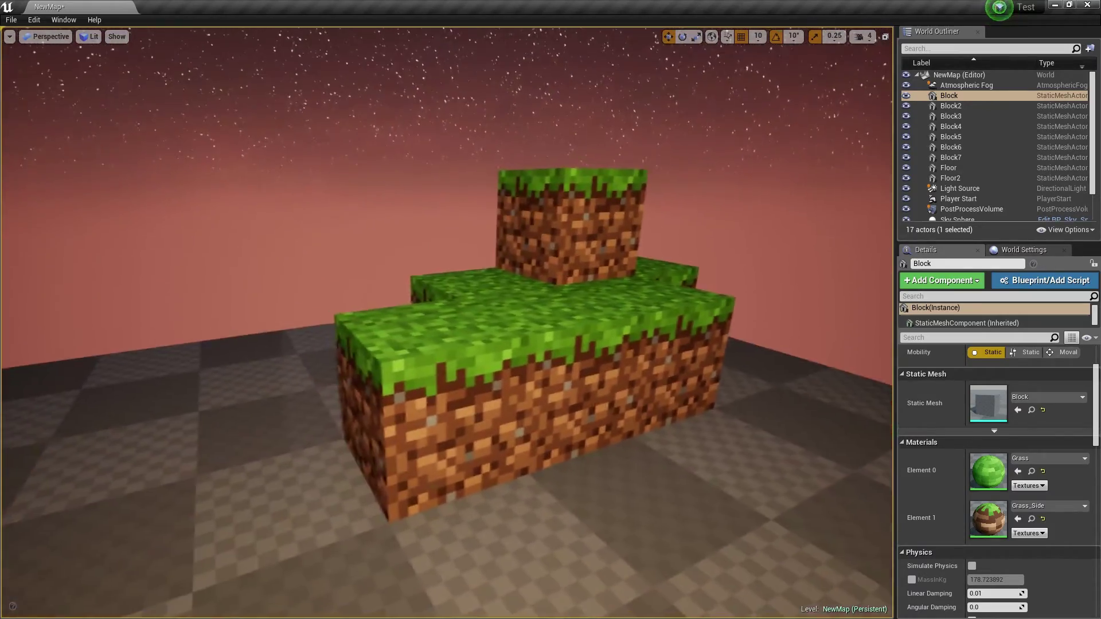
pyautogui.moveTo(584, 470)
pyautogui.keyDown('alt'); pyautogui.mouseDown()
pyautogui.moveTo(550, 465)
pyautogui.moveTo(584, 470)
pyautogui.mouseUp(); pyautogui.keyUp('alt')
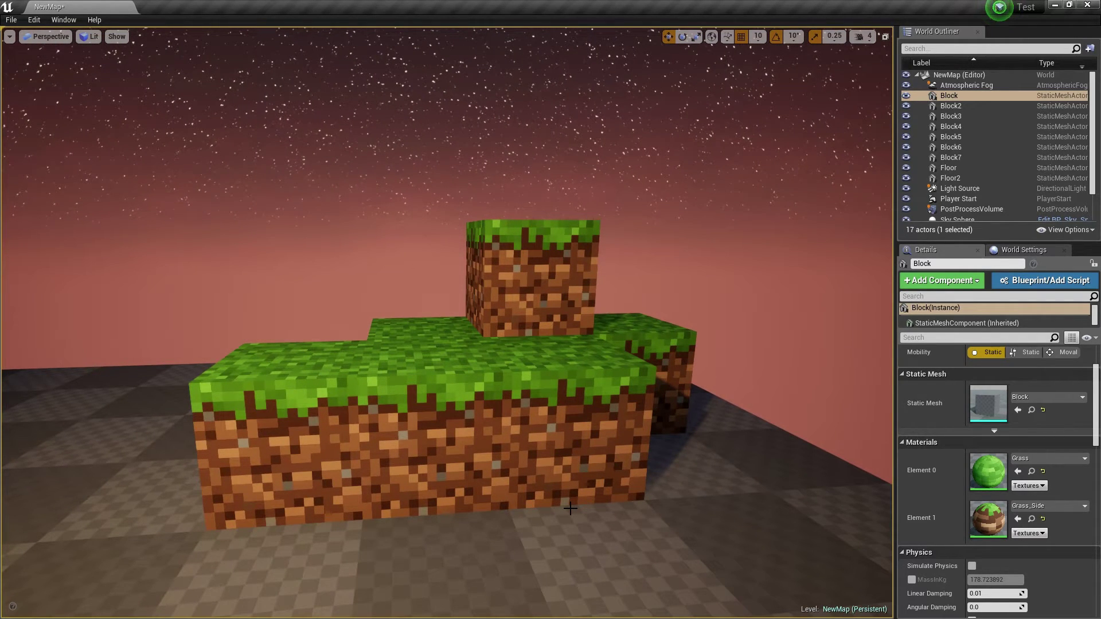
# Back in 3ds Max, delete the Multi/Sub material node in the Slate Material Editor
pyautogui.press('super')
pyautogui.click(212, 608)
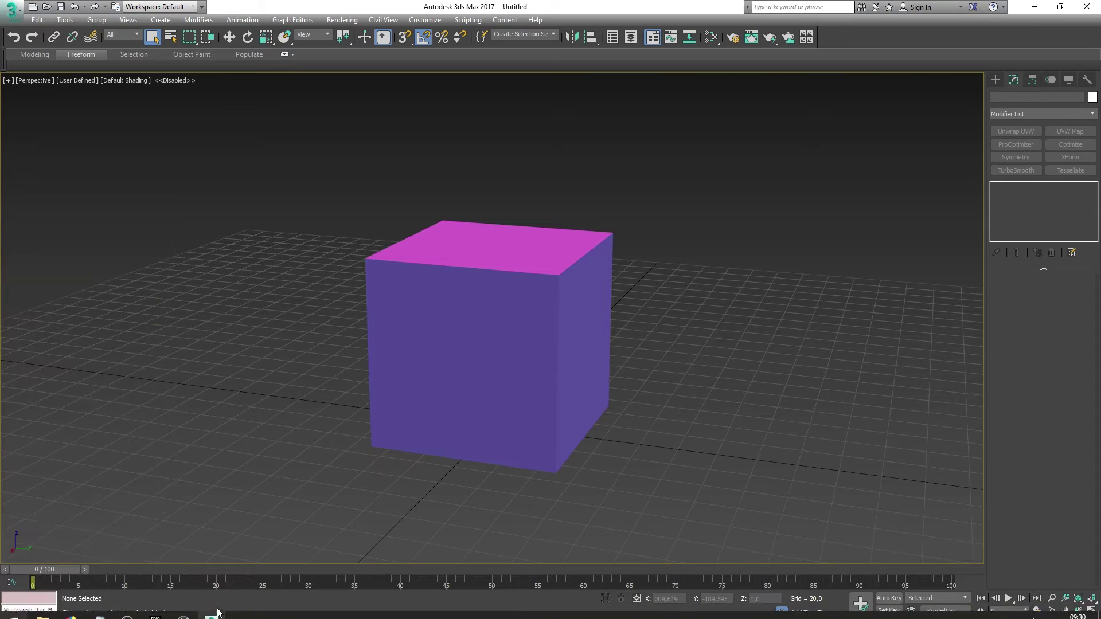
pyautogui.click(497, 358)
pyautogui.press('m')
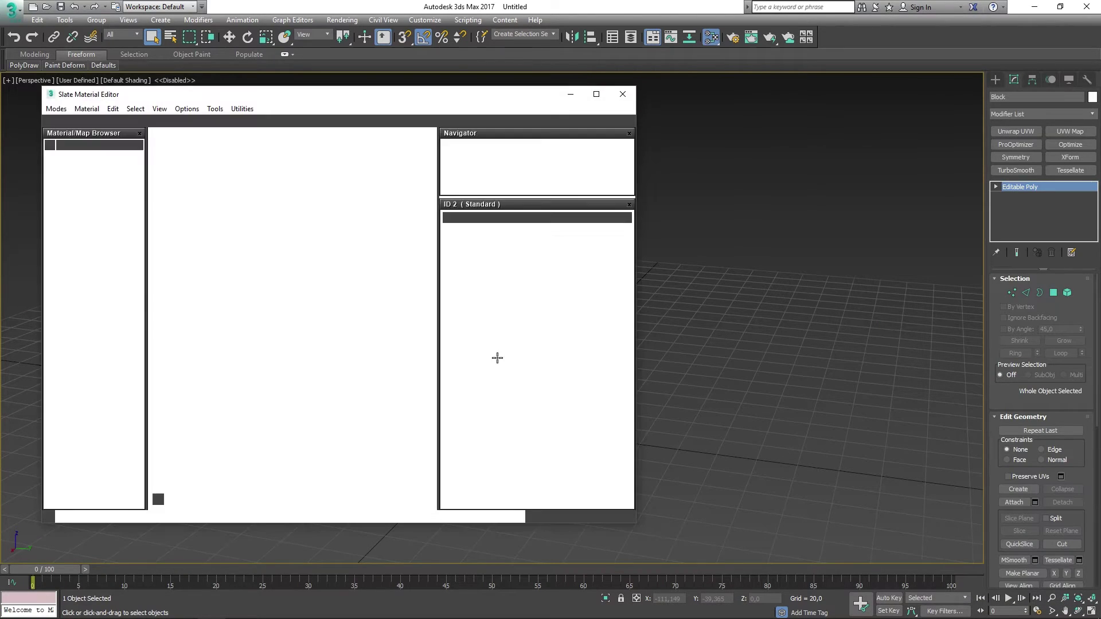
pyautogui.moveTo(404, 461); pyautogui.dragTo(206, 210)
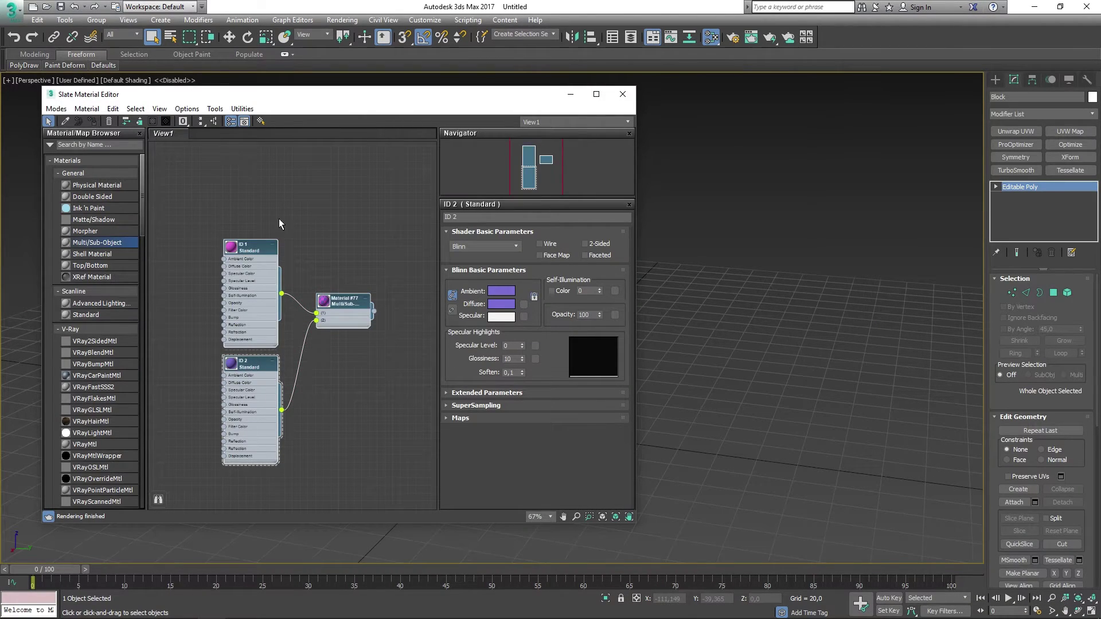
pyautogui.moveTo(399, 370); pyautogui.dragTo(396, 366)
pyautogui.press('Delete')
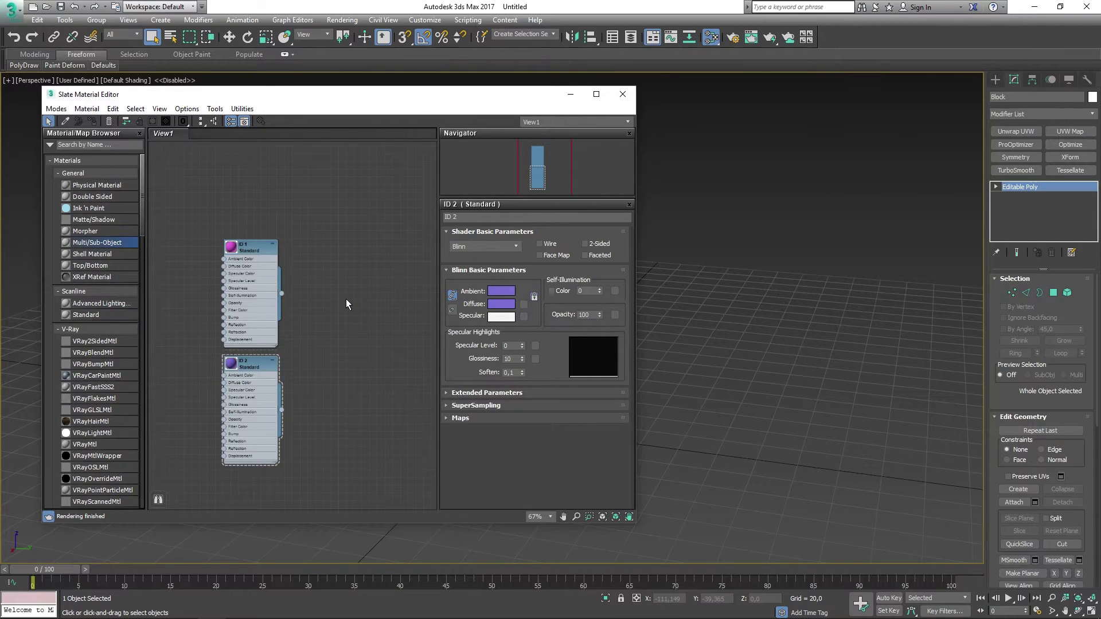
pyautogui.click(623, 94)
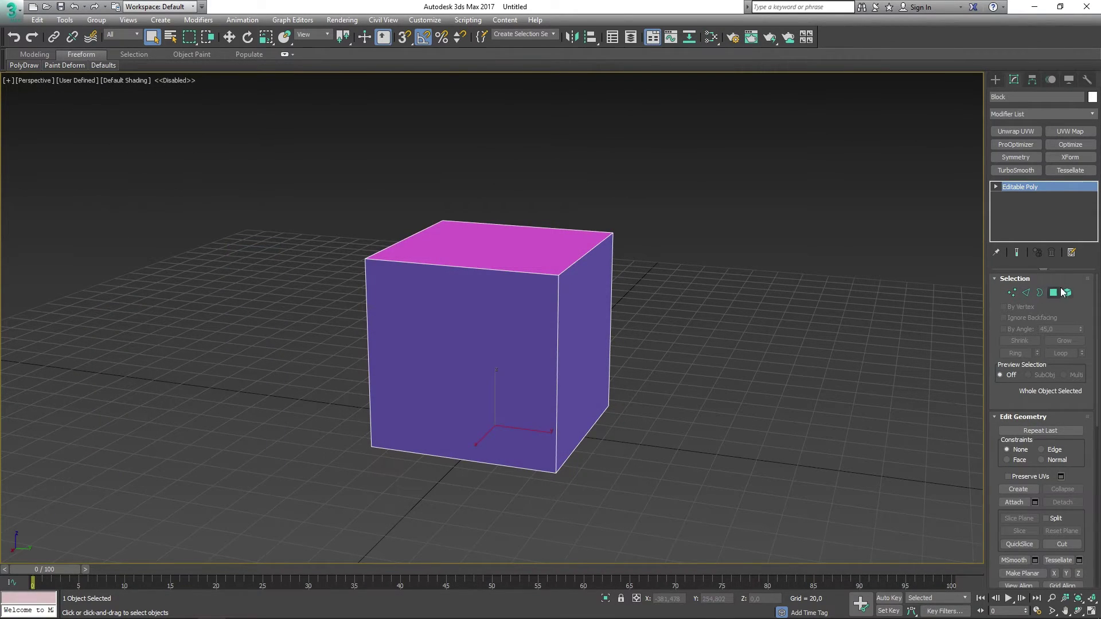
# Select all of the cube's faces in Element mode to reset them to material ID 1
pyautogui.click(1065, 293)
pyautogui.click(729, 347)
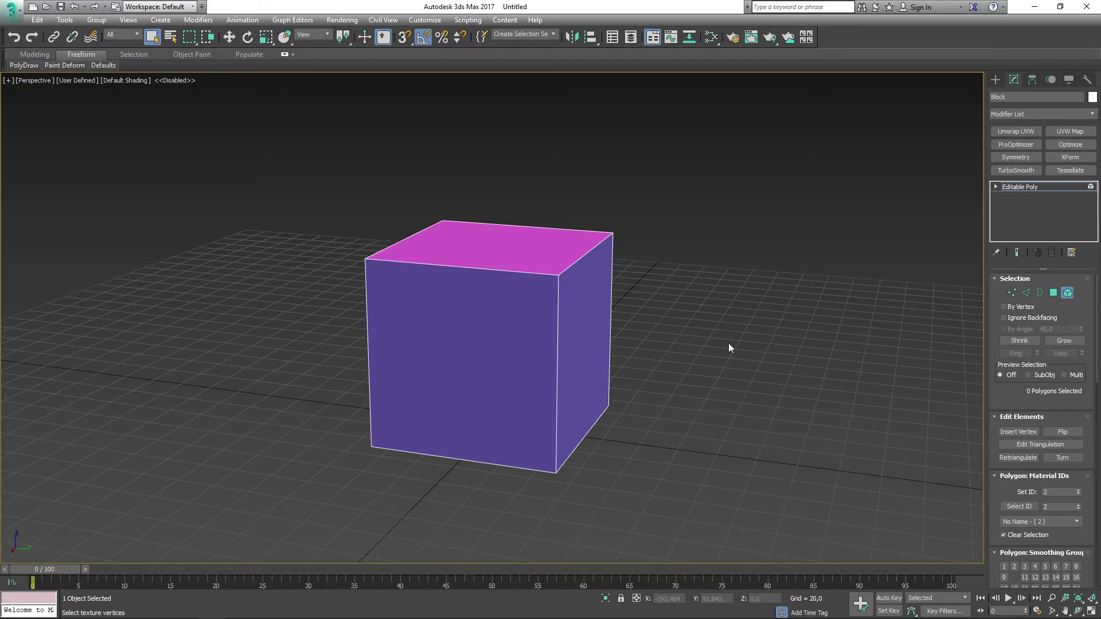
pyautogui.click(599, 289)
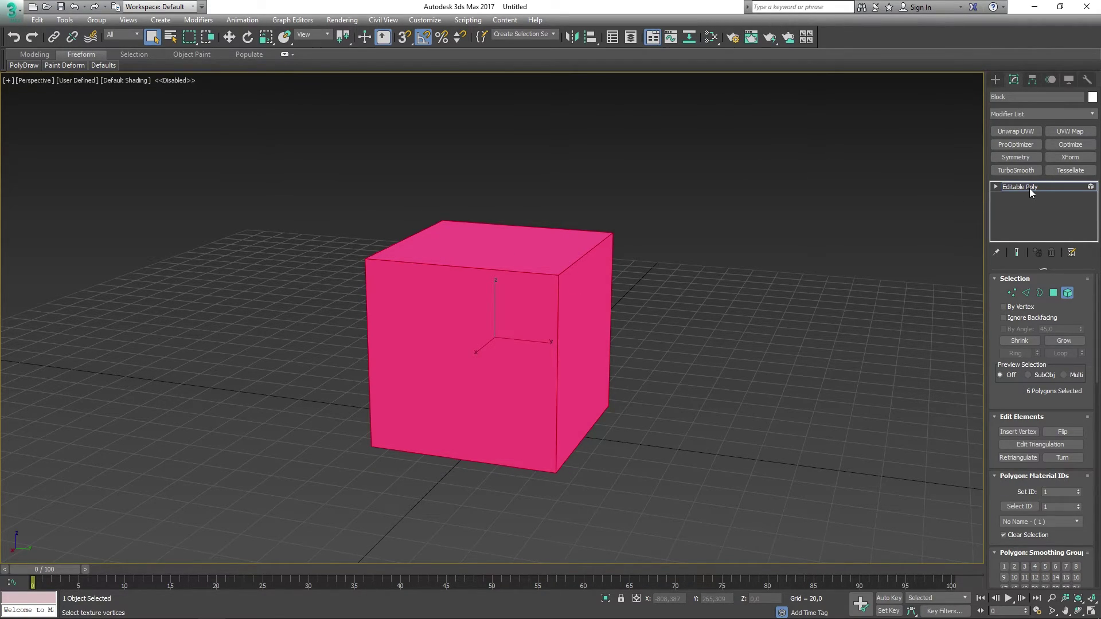
pyautogui.click(632, 220)
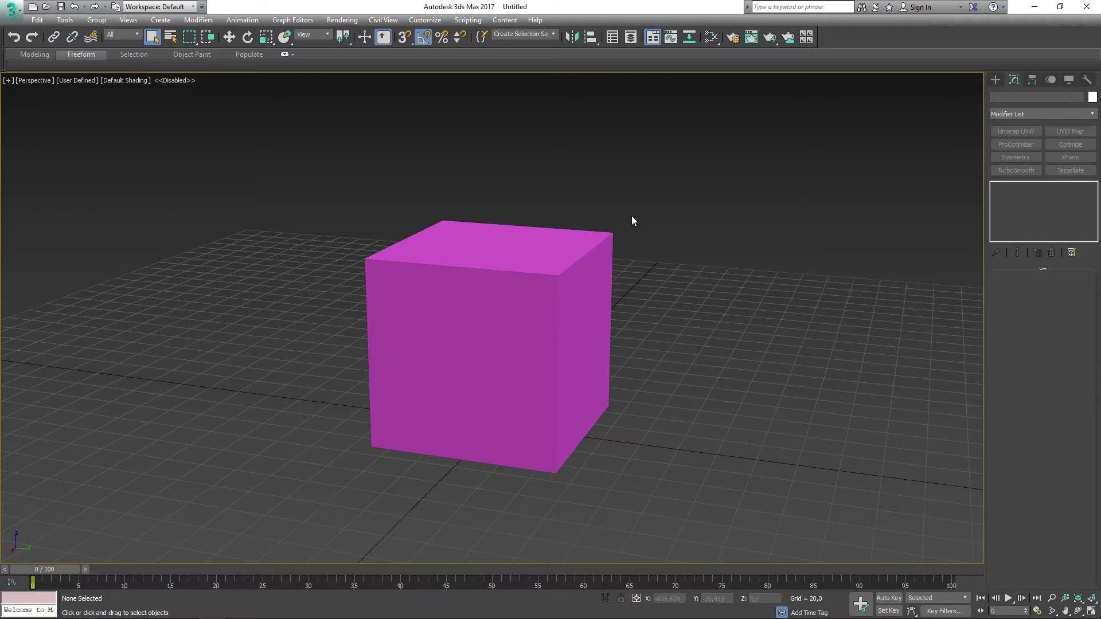
pyautogui.click(487, 372)
# Select the cube's top and right polygons and apply the ID 2 material to them
pyautogui.click(1053, 293)
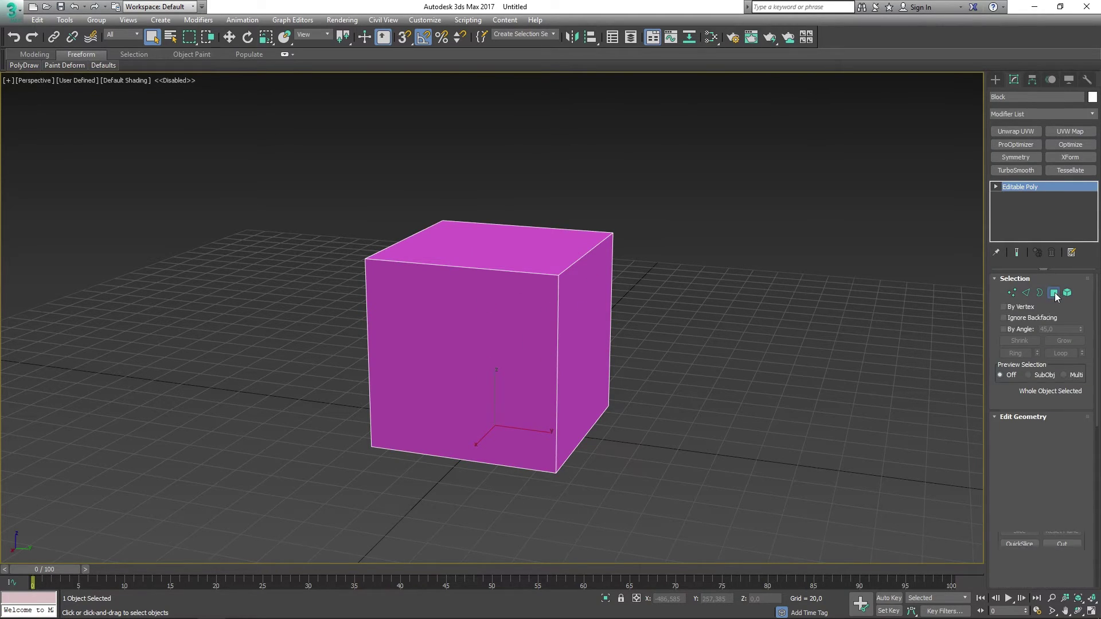
pyautogui.click(531, 253)
pyautogui.keyDown('ctrl'); pyautogui.click(593, 294); pyautogui.keyUp('ctrl')
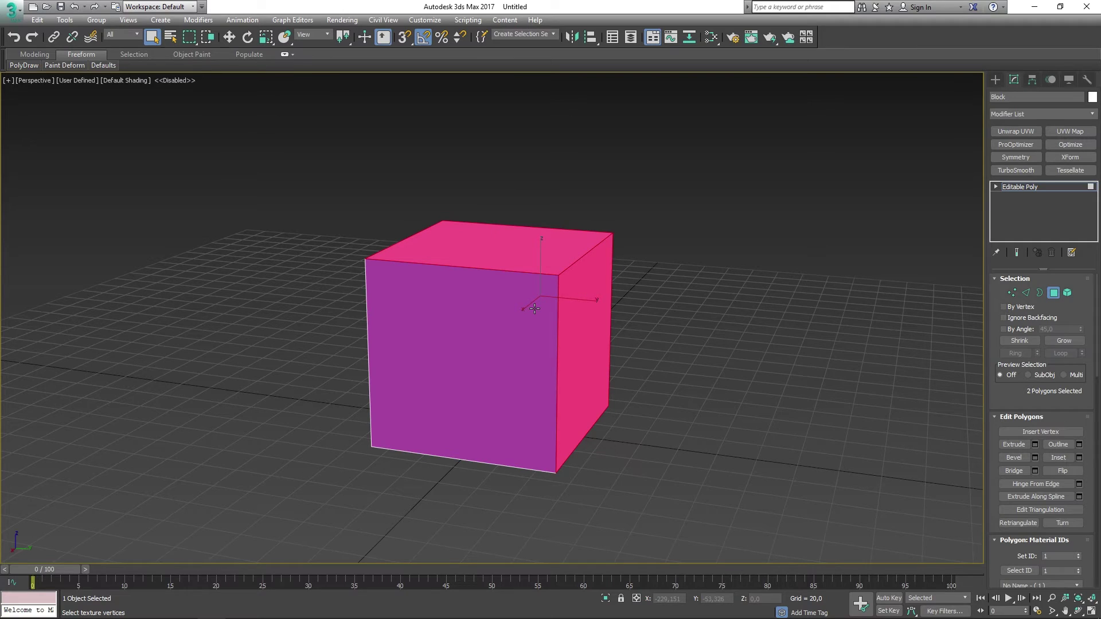
pyautogui.press('m')
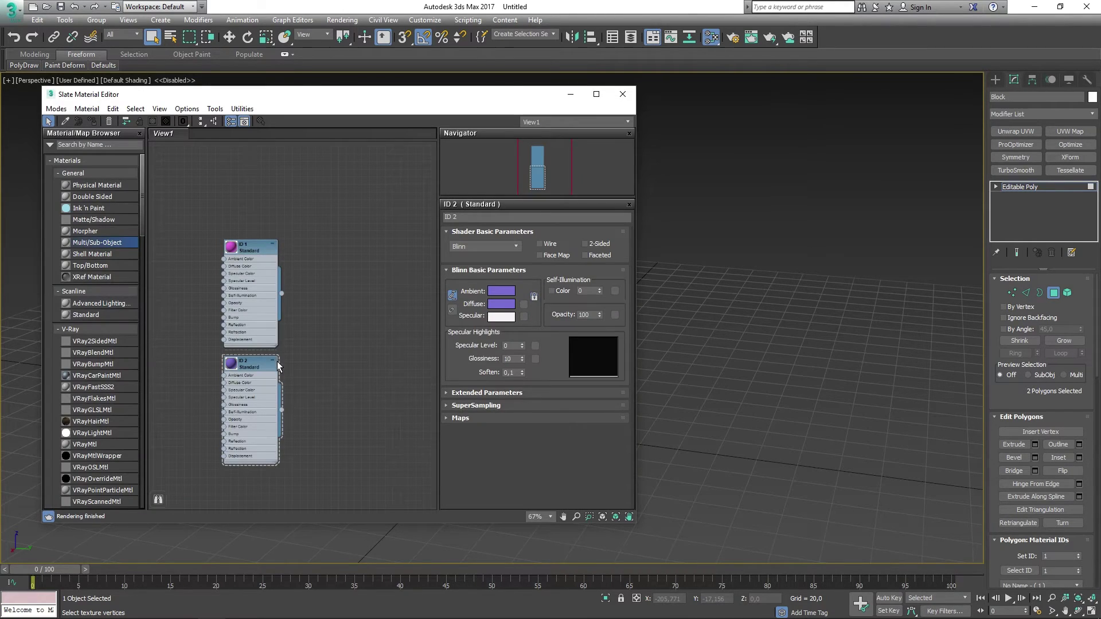
pyautogui.moveTo(459, 98); pyautogui.dragTo(380, 101)
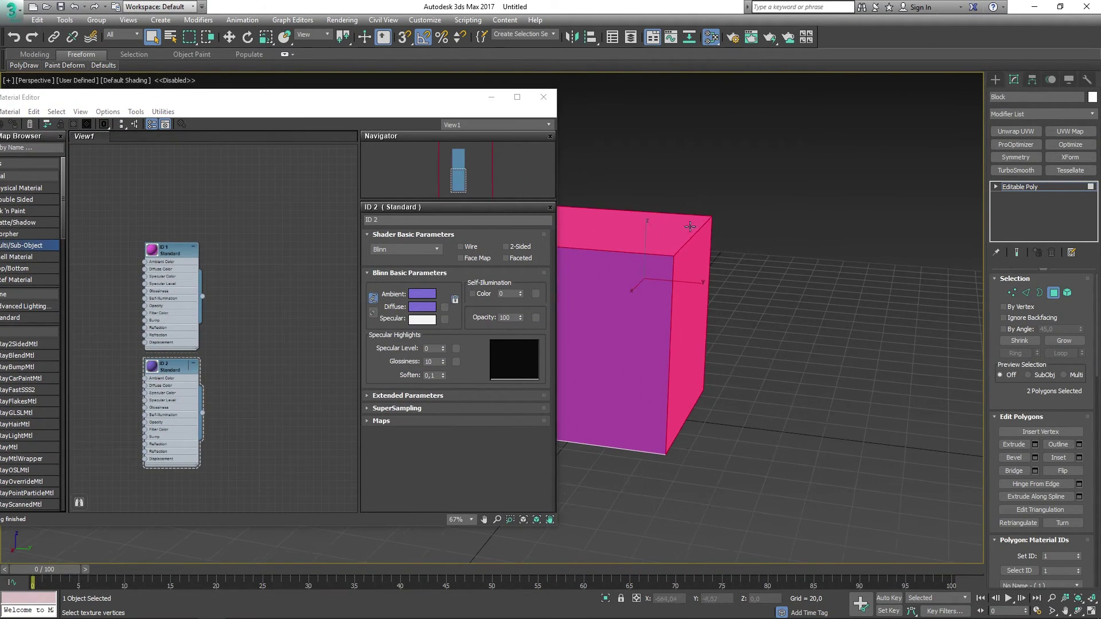
pyautogui.moveTo(203, 413); pyautogui.dragTo(654, 236)
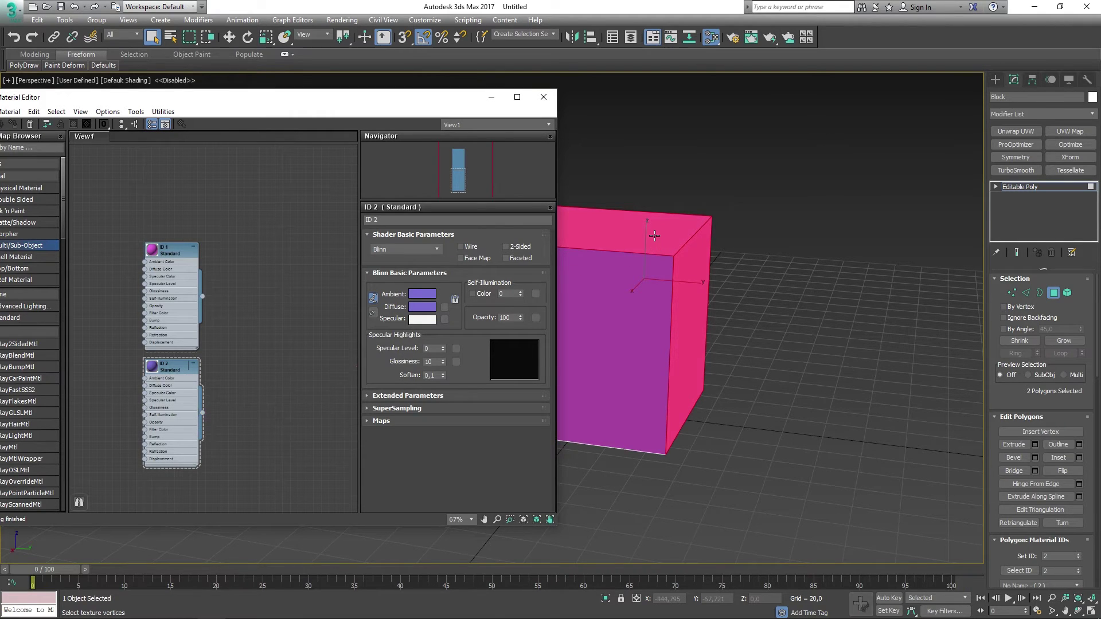
# Close the material editor, orbit to check the violet faces, and reselect the box
pyautogui.click(1023, 189)
pyautogui.click(781, 180)
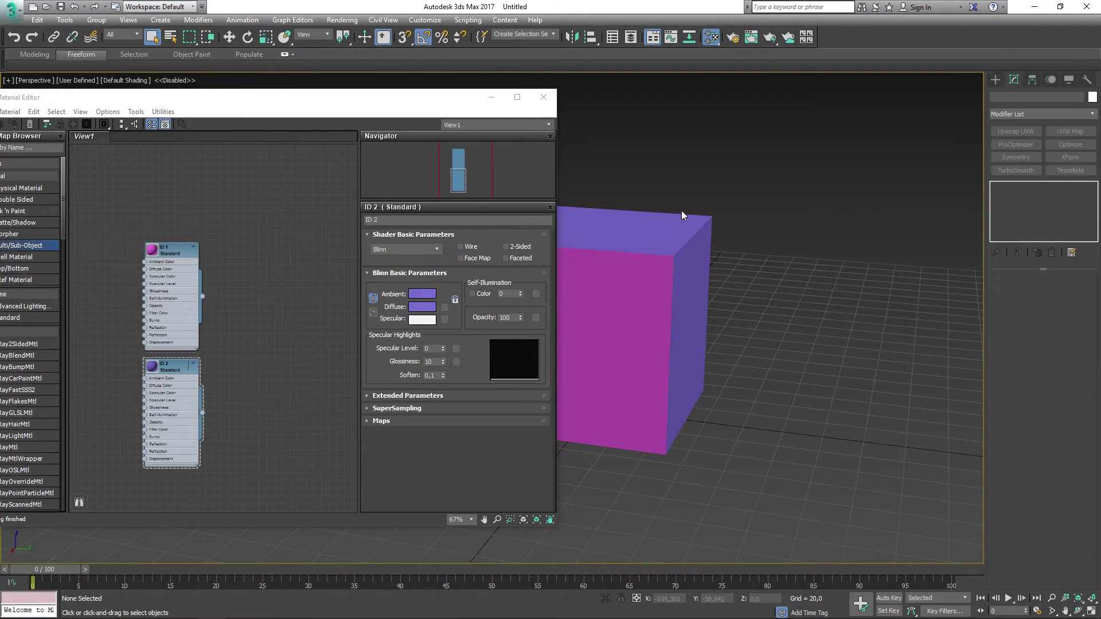
pyautogui.press('m')
pyautogui.keyDown('alt'); pyautogui.moveTo(694, 225); pyautogui.dragTo(544, 272, button='middle'); pyautogui.keyUp('alt')
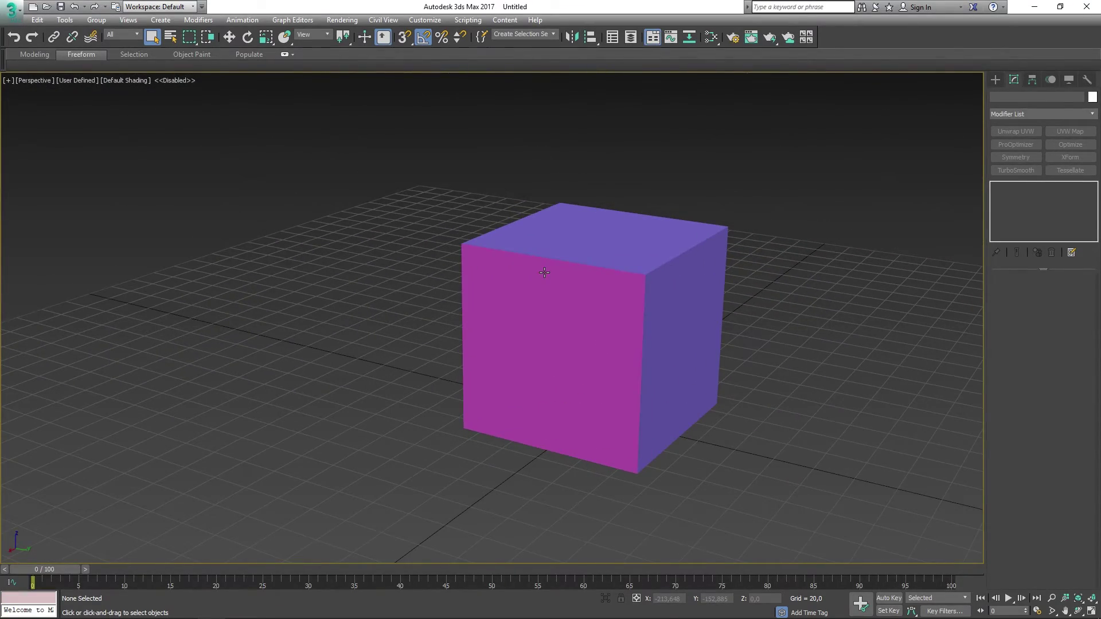
pyautogui.click(544, 272)
# Export the selected cube as Block.fbx, overwriting the existing file, then deselect the cube
pyautogui.click(21, 7)
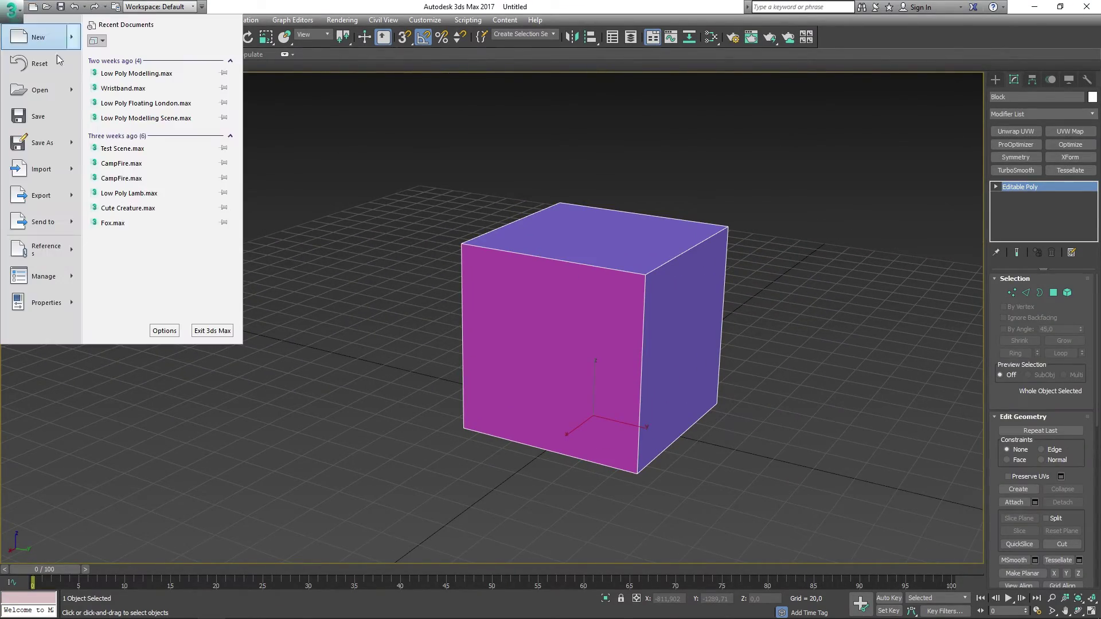
pyautogui.moveTo(71, 196)
pyautogui.click(109, 96)
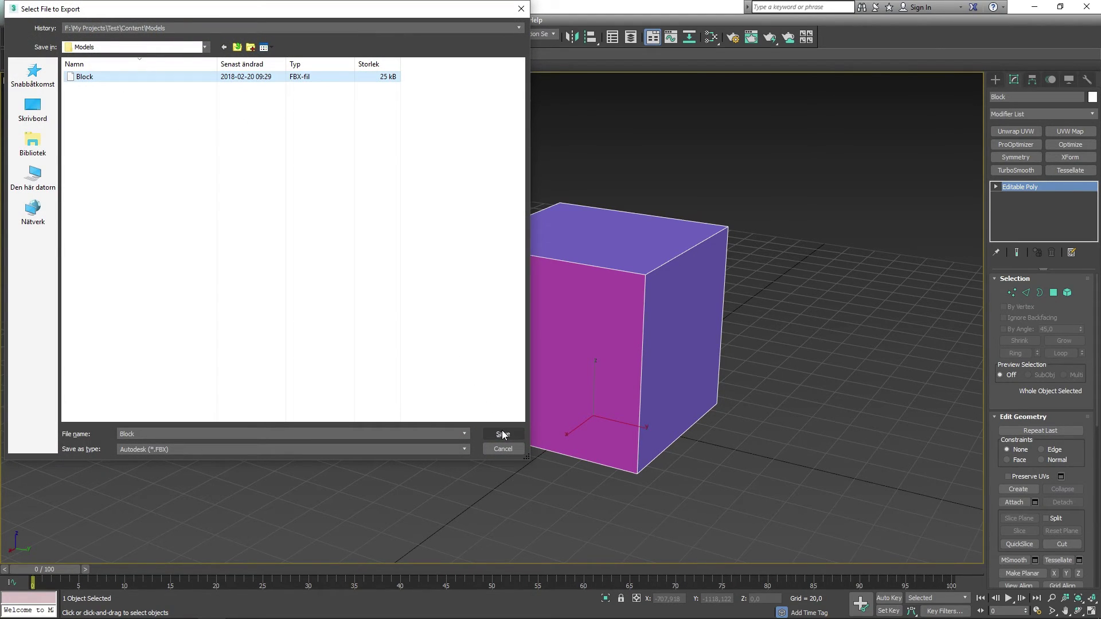
pyautogui.click(502, 434)
pyautogui.click(590, 359)
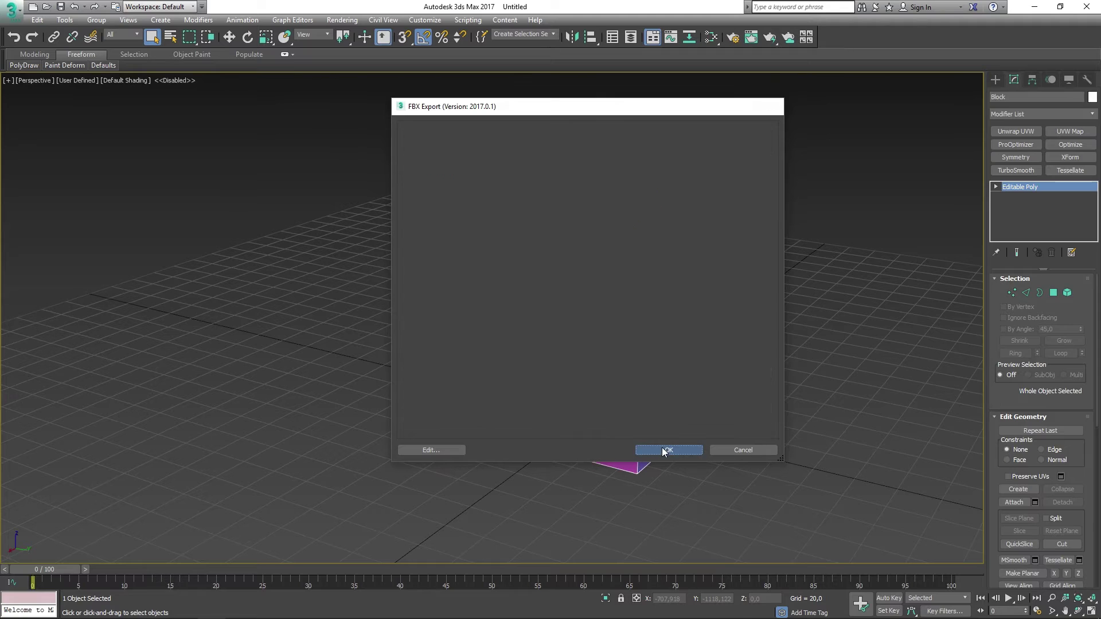
pyautogui.click(661, 449)
pyautogui.click(806, 372)
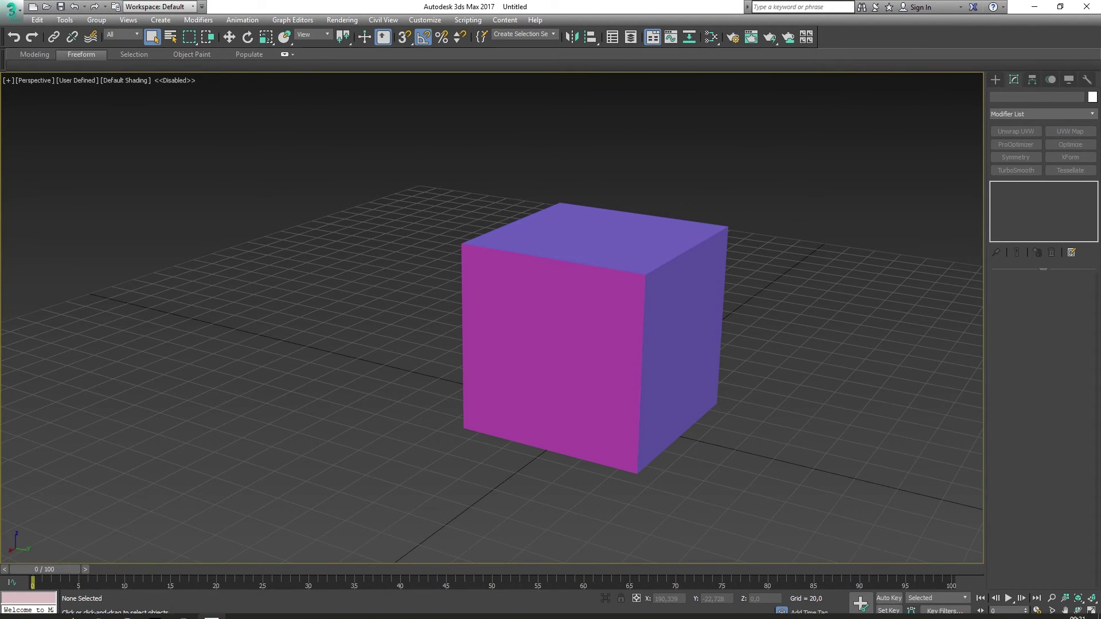
pyautogui.click(14, 607)
# Reimport the changed Block source in Unreal, then fly close to inspect the grass-sided blocks
pyautogui.moveTo(183, 607)
pyautogui.click(154, 580)
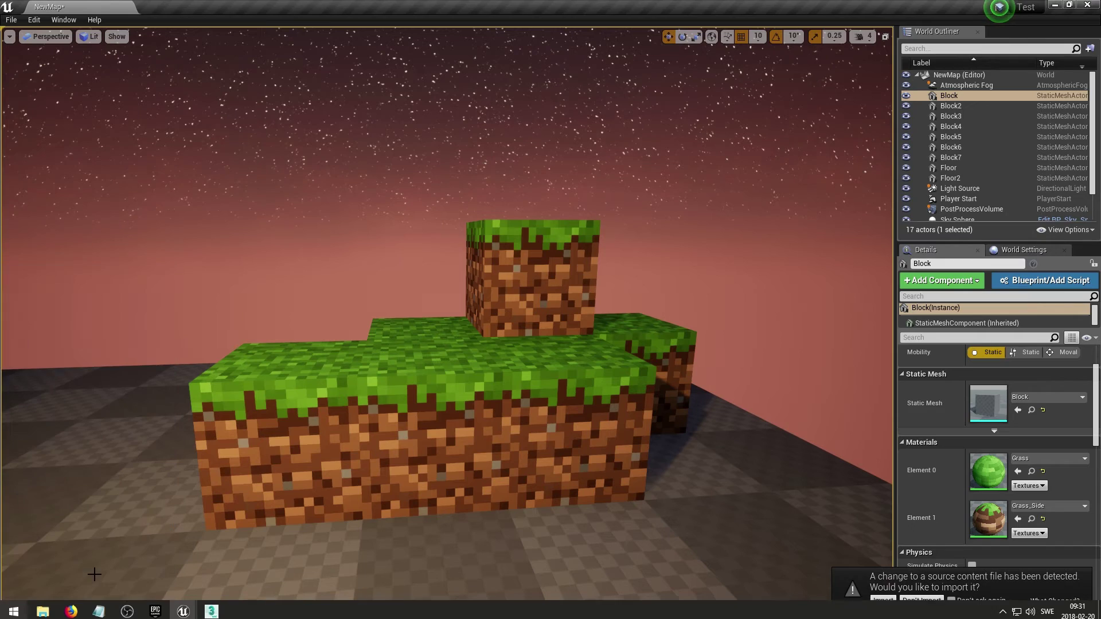
pyautogui.click(883, 600)
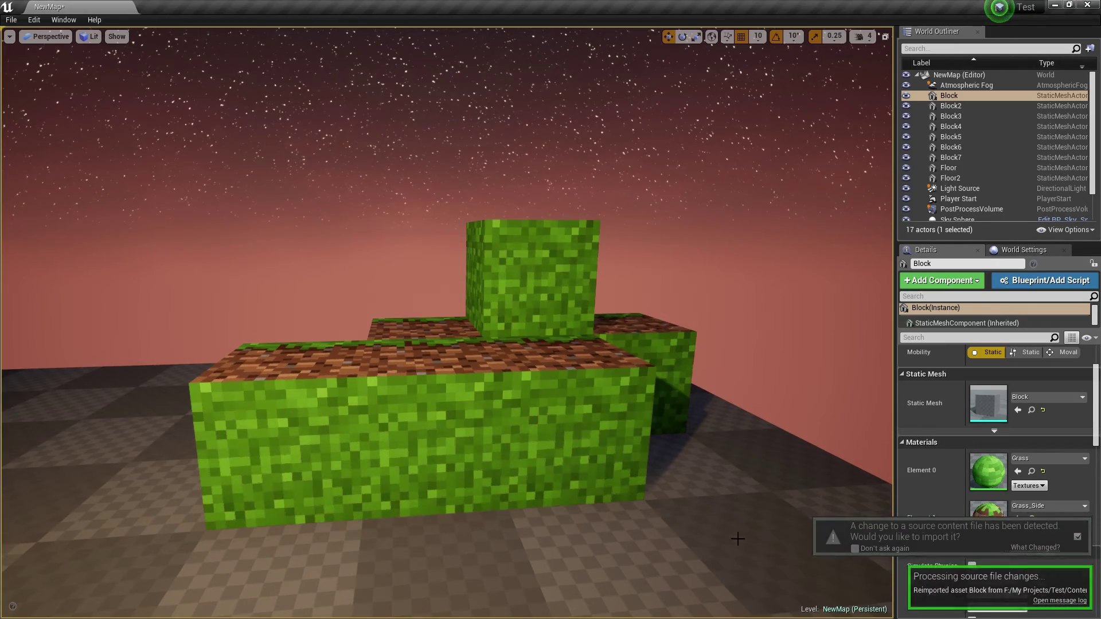
pyautogui.moveTo(592, 409); pyautogui.dragTo(589, 382, button='right')
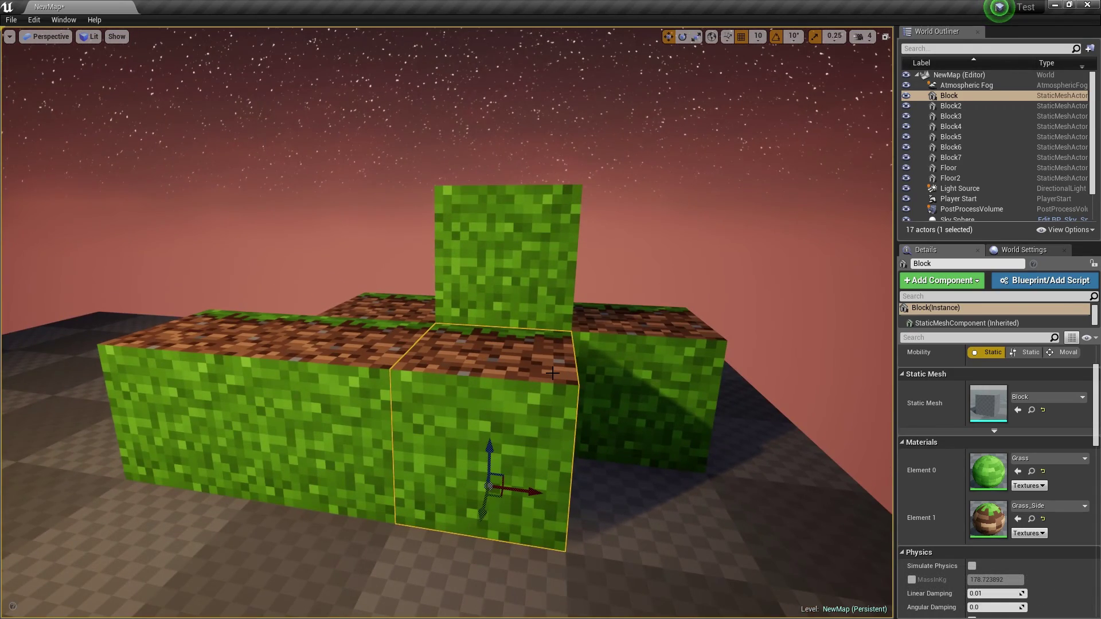
pyautogui.press('g')
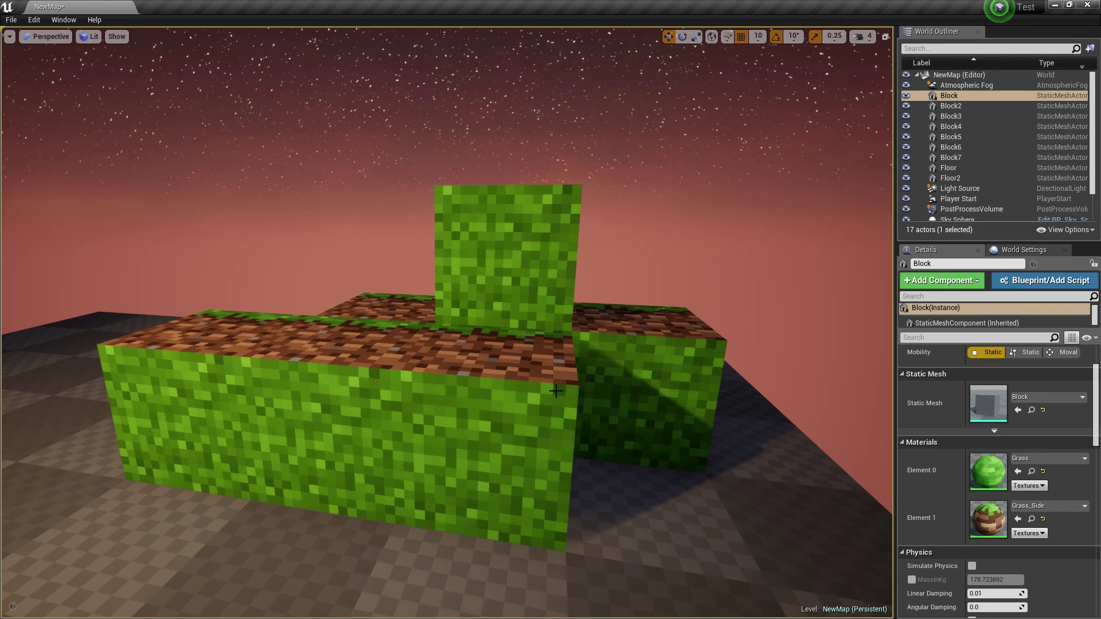